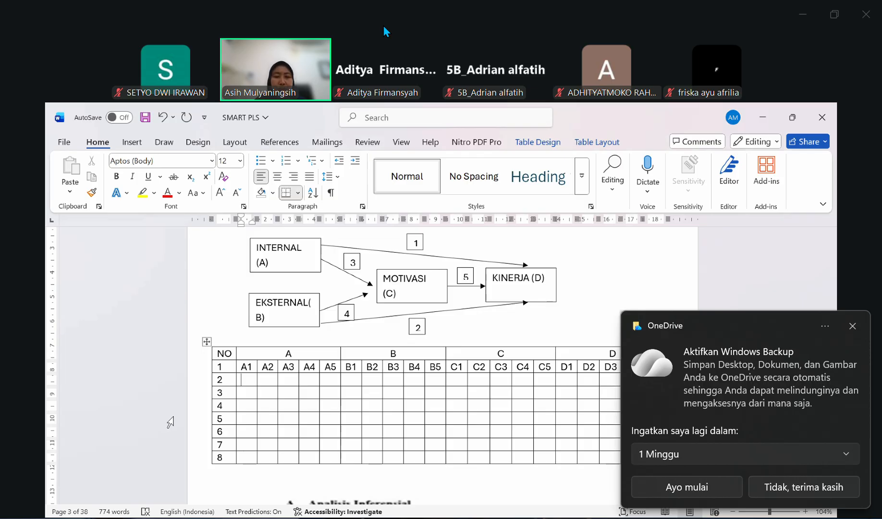
# Fill column A1 of the empty response table, rows 2 to 8, with 4, 3, 4, 1, 4, 5 and 6.
pyautogui.write('4')
pyautogui.press('Down')
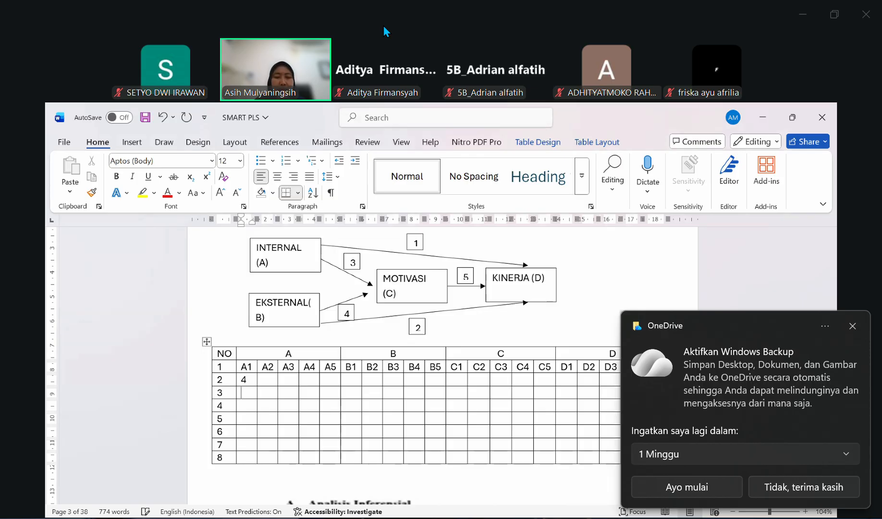
pyautogui.write('3')
pyautogui.press('Down')
pyautogui.write('4')
pyautogui.press('Down')
pyautogui.write('1')
pyautogui.press('Down')
pyautogui.write('4')
pyautogui.press('Down')
pyautogui.write('5')
pyautogui.press('Down')
pyautogui.write('6')
# Replace the column A1 entries in rows 7 and 8 with 1 and 2.
pyautogui.scroll(-1, 416, 336)
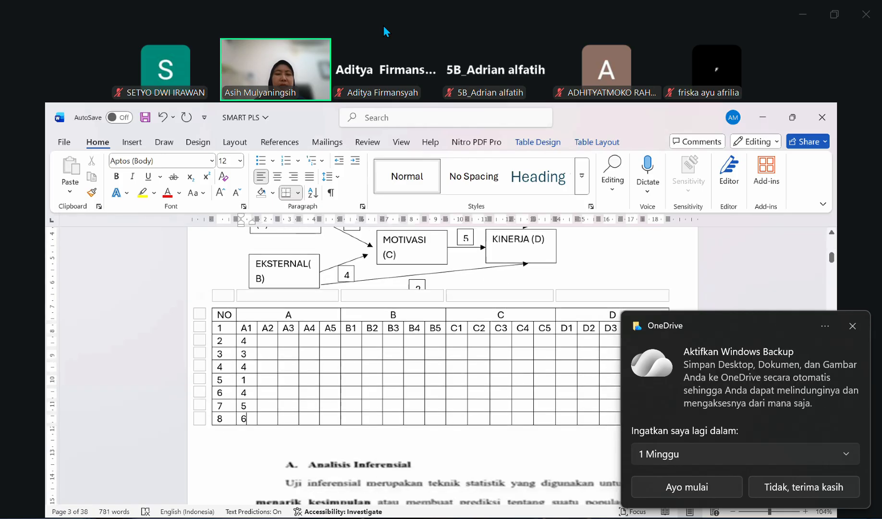
pyautogui.scroll(-8, 442, 366)
pyautogui.scroll(4, 442, 365)
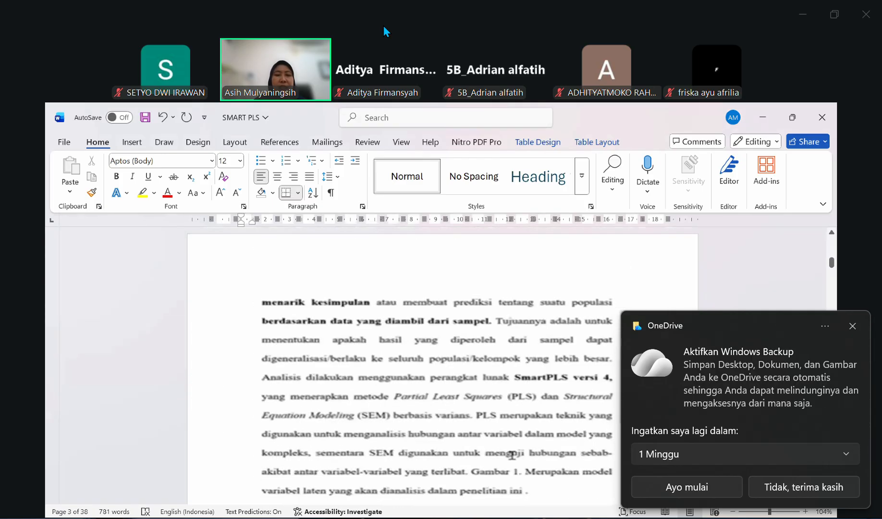
pyautogui.scroll(-3, 442, 365)
pyautogui.scroll(7, 442, 366)
pyautogui.scroll(1, 416, 336)
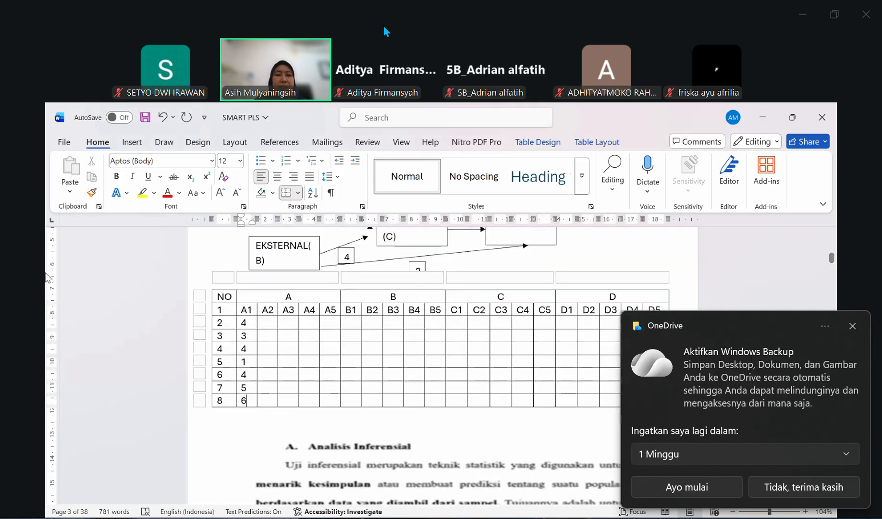
pyautogui.moveTo(243, 322); pyautogui.dragTo(247, 402)
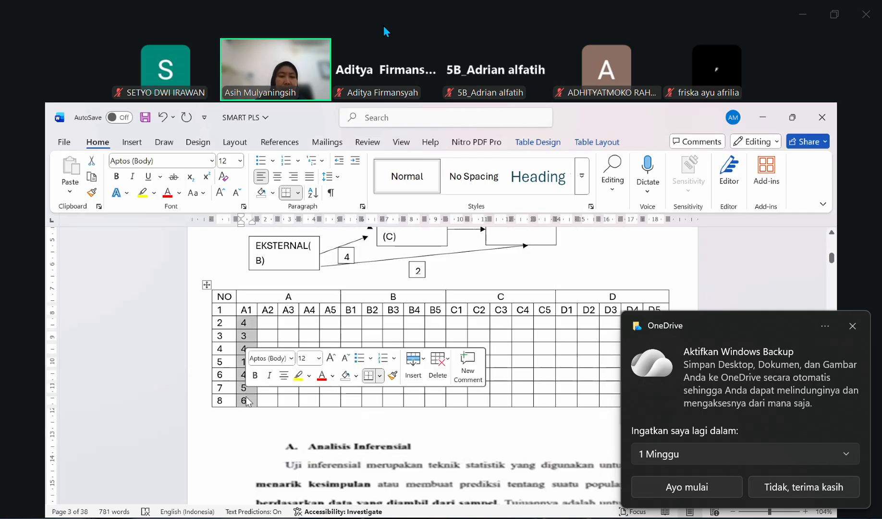
pyautogui.click(253, 393)
pyautogui.press('BackSpace')
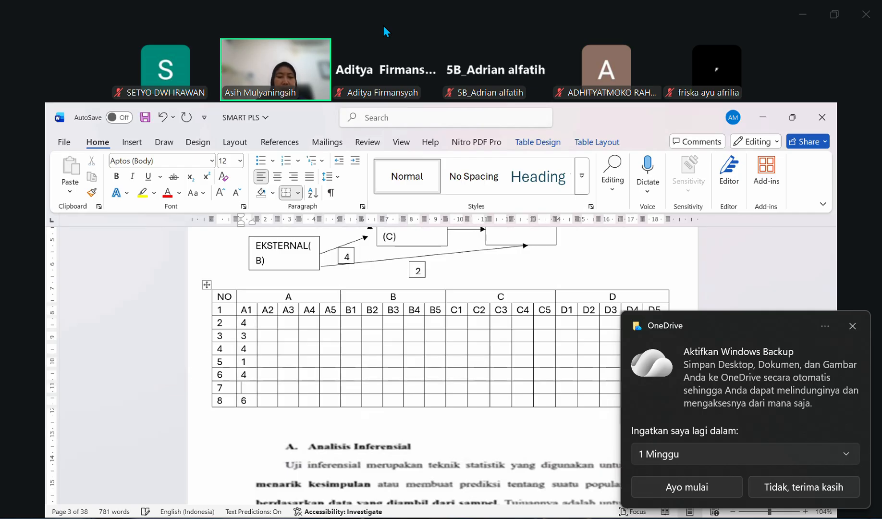
pyautogui.write('1')
pyautogui.press('Down')
pyautogui.press('BackSpace')
pyautogui.write('2')
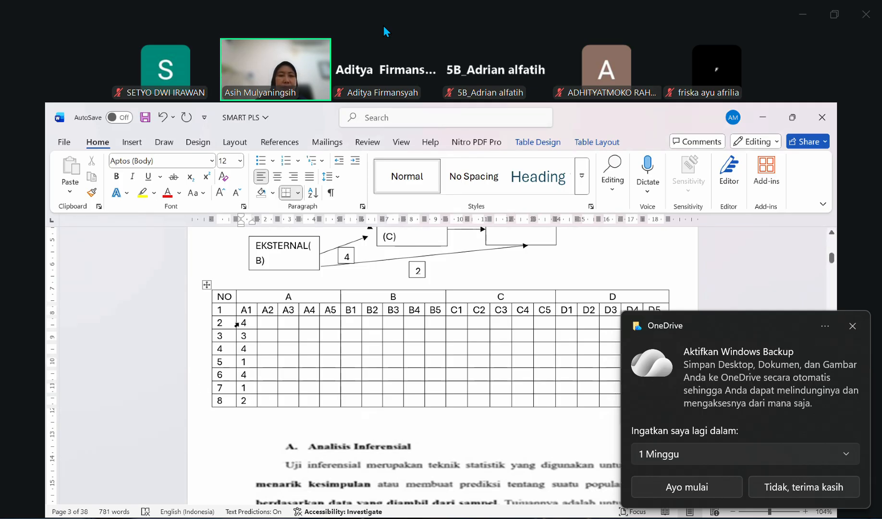
# Highlight the column A1 answers and the block of empty answer cells from A2 onward in rows 2 to 8.
pyautogui.moveTo(235, 324); pyautogui.dragTo(246, 407)
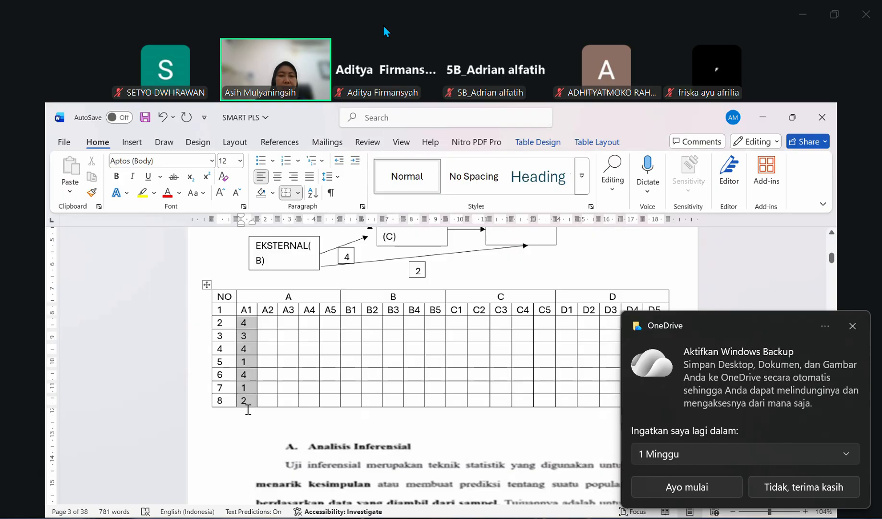
pyautogui.click(270, 326)
pyautogui.hotkey('shift', 'Right')
pyautogui.hotkey('shift', 'Right')
pyautogui.hotkey('shift', 'Right')
pyautogui.hotkey('shift', 'Right')
pyautogui.hotkey('shift', 'Right')
pyautogui.hotkey('shift', 'Right')
pyautogui.hotkey('shift', 'Right')
pyautogui.hotkey('shift', 'Right')
pyautogui.hotkey('shift', 'Right')
pyautogui.hotkey('shift', 'Right')
pyautogui.hotkey('shift', 'Right')
pyautogui.hotkey('shift', 'Right')
pyautogui.hotkey('shift', 'Right')
pyautogui.hotkey('shift', 'Right')
pyautogui.hotkey('shift', 'Right')
pyautogui.hotkey('shift', 'Right')
pyautogui.hotkey('shift', 'Right')
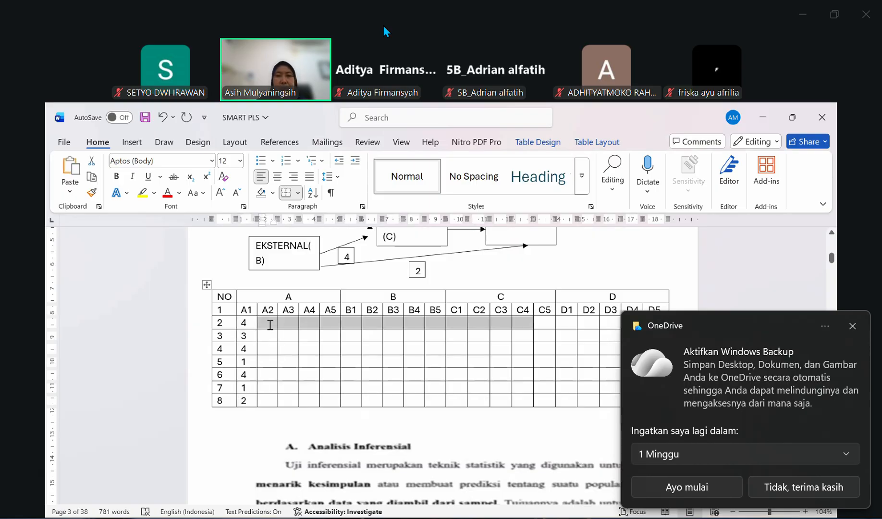
pyautogui.hotkey('shift', 'Down')
pyautogui.hotkey('shift', 'Down')
pyautogui.hotkey('shift', 'Down')
pyautogui.hotkey('shift', 'Down')
pyautogui.hotkey('shift', 'Down')
pyautogui.hotkey('shift', 'Down')
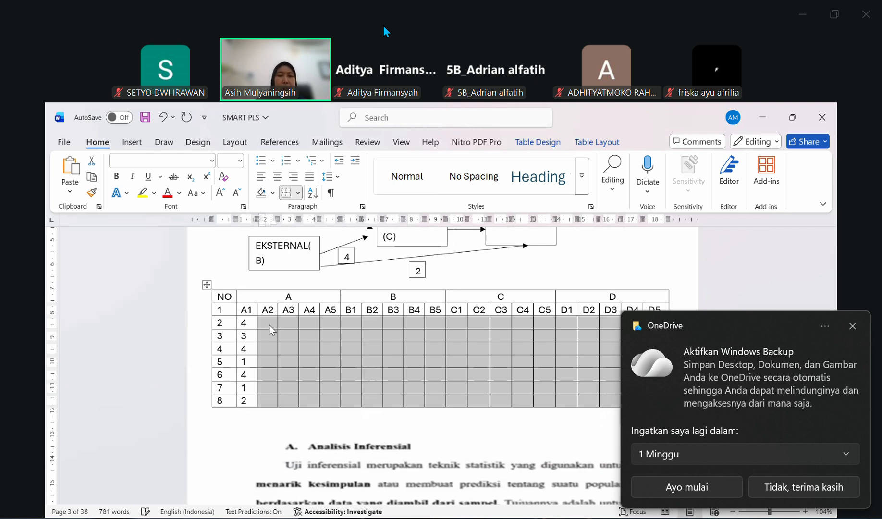
# Highlight only the empty column A2 cells in rows 2 to 8.
pyautogui.click(268, 313)
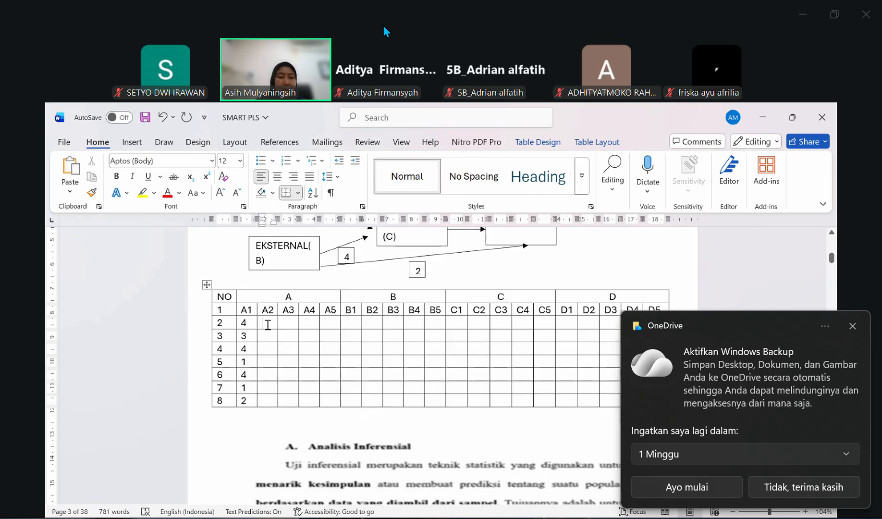
pyautogui.hotkey('shift', 'Down')
pyautogui.hotkey('shift', 'Down')
pyautogui.hotkey('shift', 'Down')
pyautogui.hotkey('shift', 'Down')
pyautogui.hotkey('shift', 'Down')
pyautogui.hotkey('shift', 'Down')
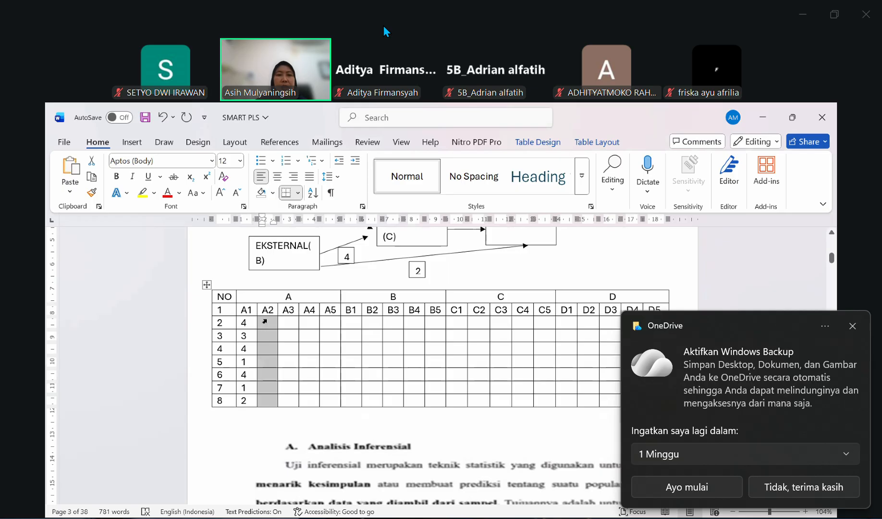
# Enter 3, 4, 5, 6 and 8 in column A2 for rows 2 to 6.
pyautogui.click(267, 325)
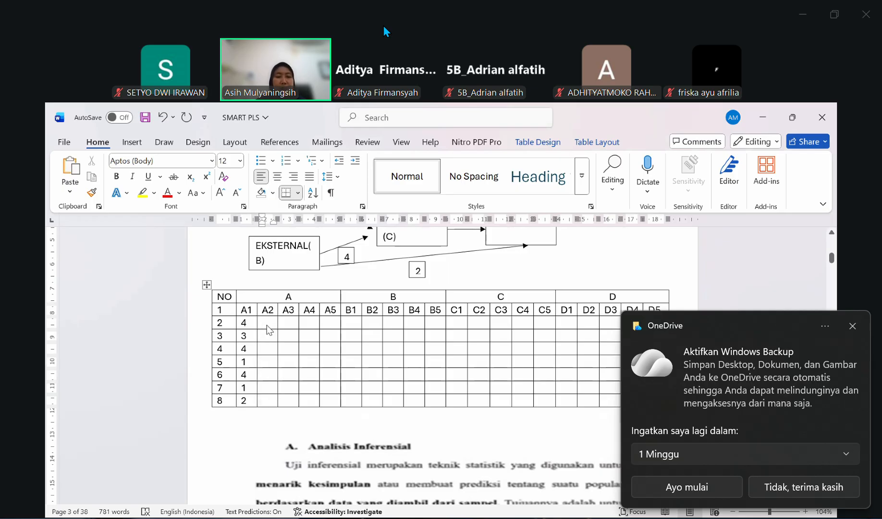
pyautogui.write('3 ')
pyautogui.write('4 ')
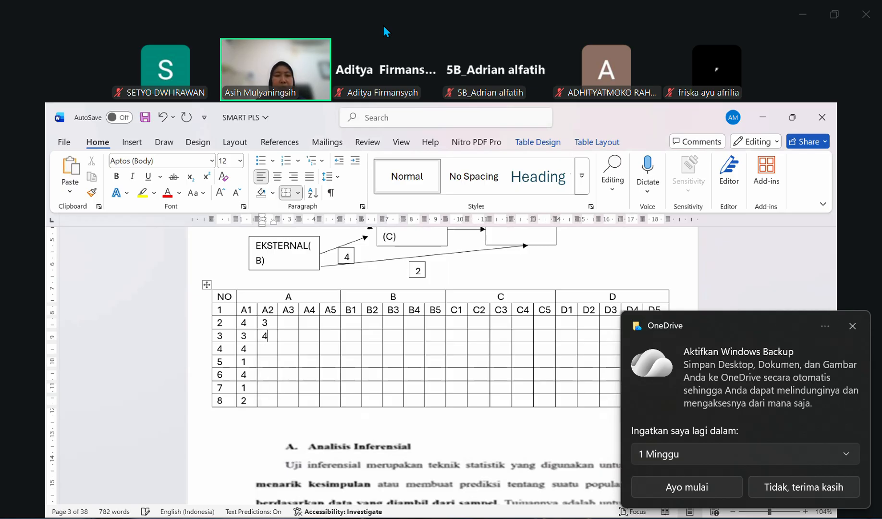
pyautogui.write('5 ')
pyautogui.write('6')
pyautogui.press('Down')
pyautogui.write('8')
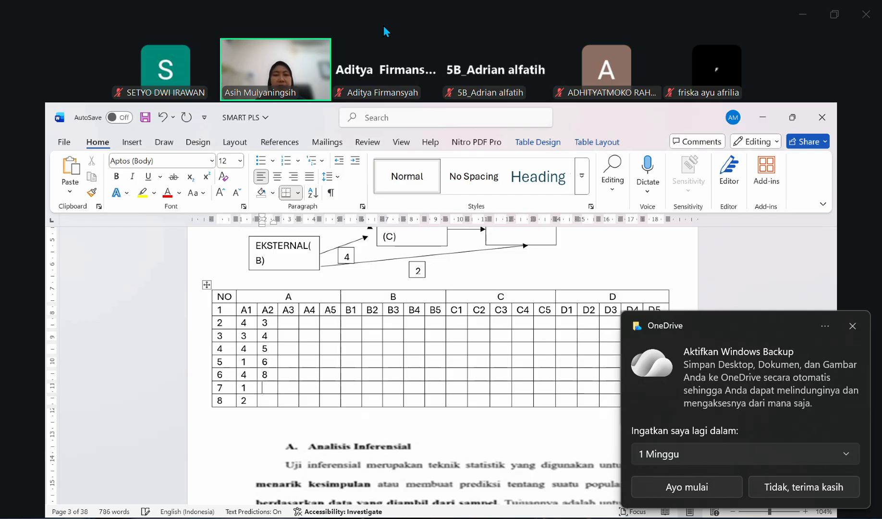
# Clear the column A2 entries from row 4 down and enter 3, 2, 1, 4 and 1 for rows 4 to 8.
pyautogui.write('=')
pyautogui.press('BackSpace')
pyautogui.press('BackSpace')
pyautogui.press('BackSpace')
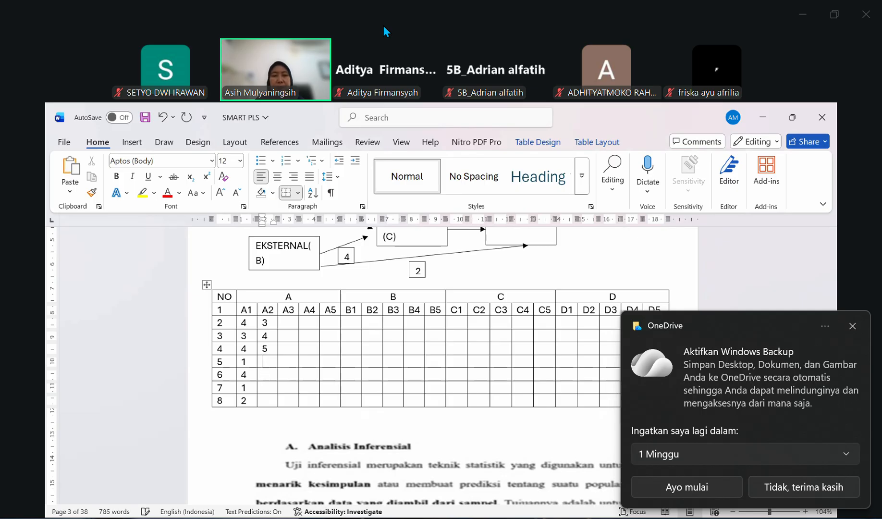
pyautogui.press('BackSpace')
pyautogui.write('3')
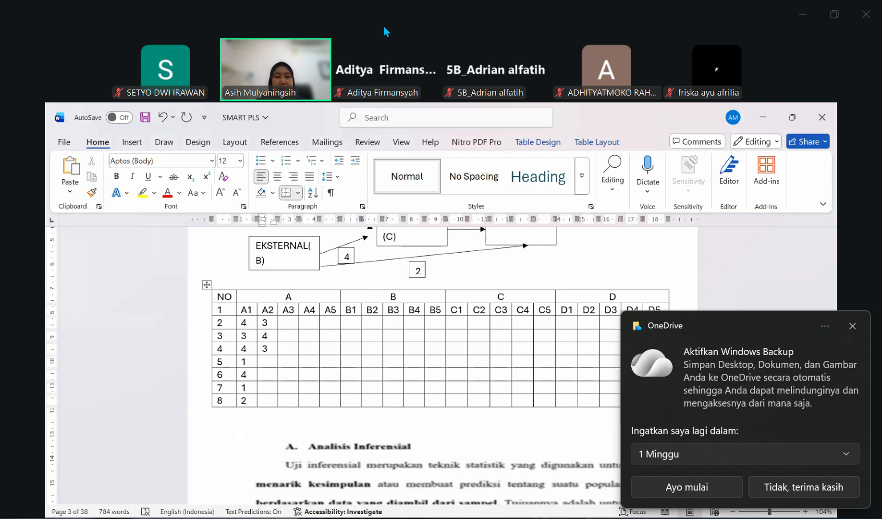
pyautogui.write('2')
pyautogui.press('Down')
pyautogui.write('1 ')
pyautogui.write('4')
pyautogui.press('Down')
pyautogui.write('1')
# Examine the table's group header row and compare it with the completed response table below the path model diagram.
pyautogui.scroll(-1, 267, 253)
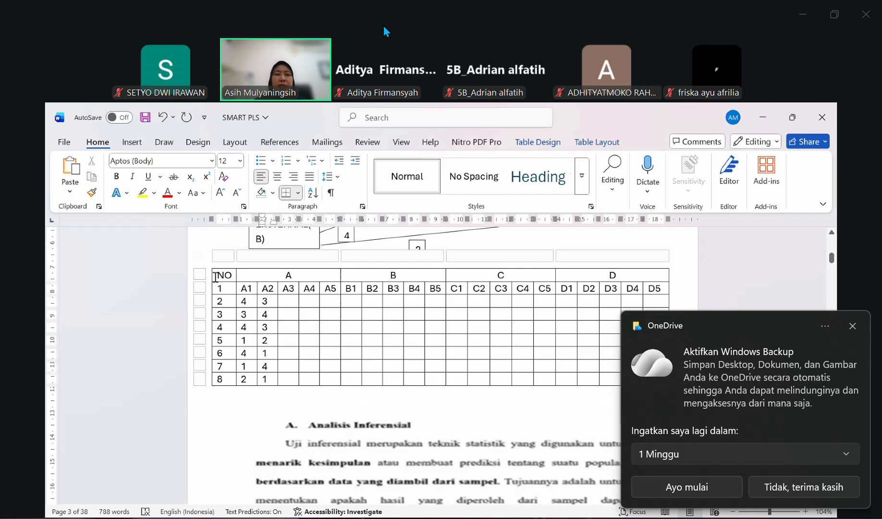
pyautogui.moveTo(216, 278); pyautogui.dragTo(611, 274)
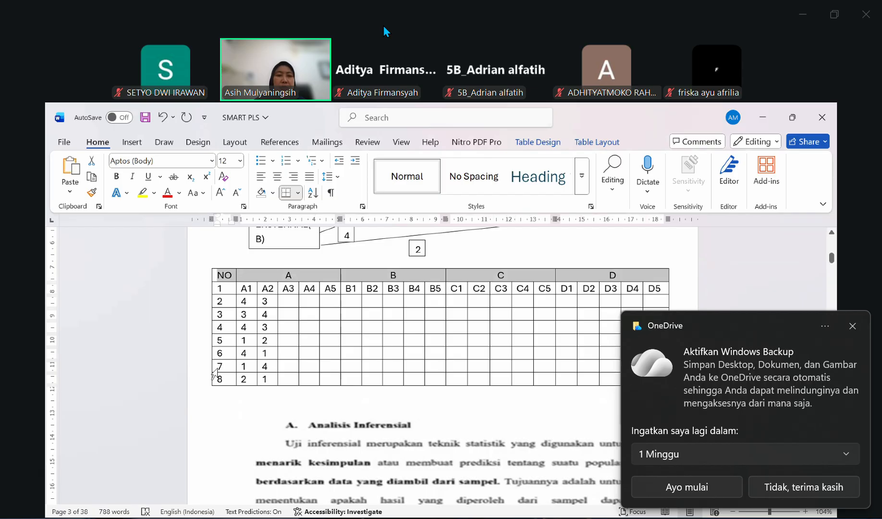
pyautogui.scroll(-4, 215, 374)
pyautogui.scroll(-10, 215, 373)
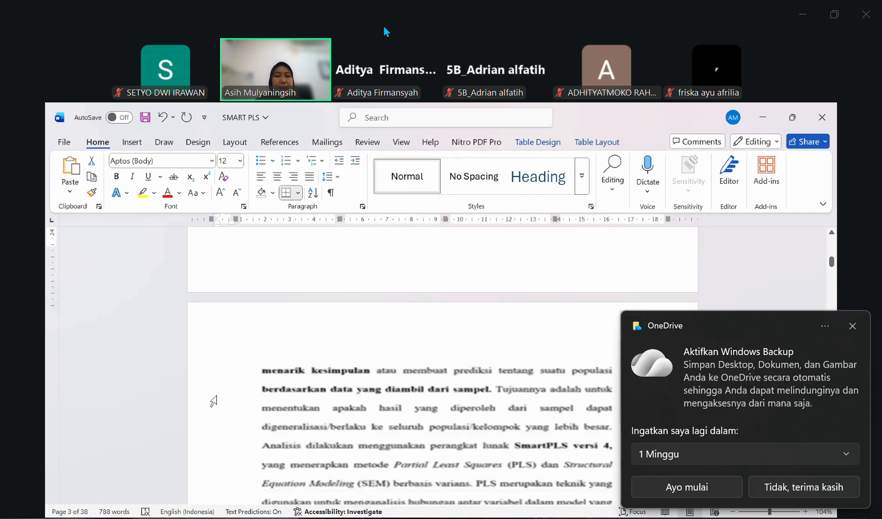
pyautogui.scroll(3, 214, 400)
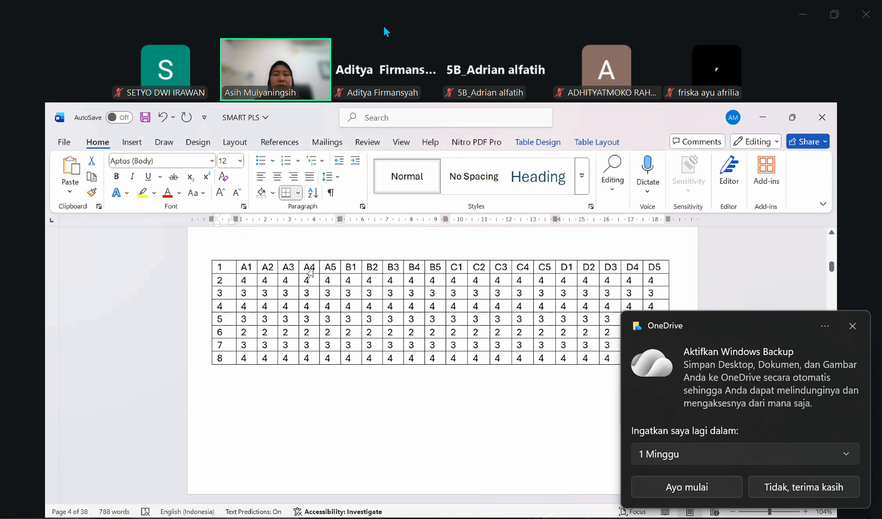
pyautogui.scroll(15, 310, 273)
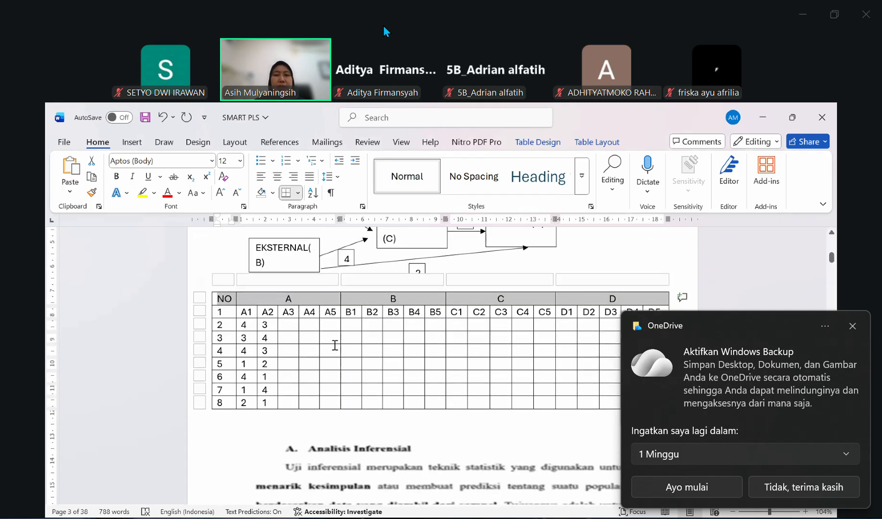
pyautogui.scroll(-15, 335, 345)
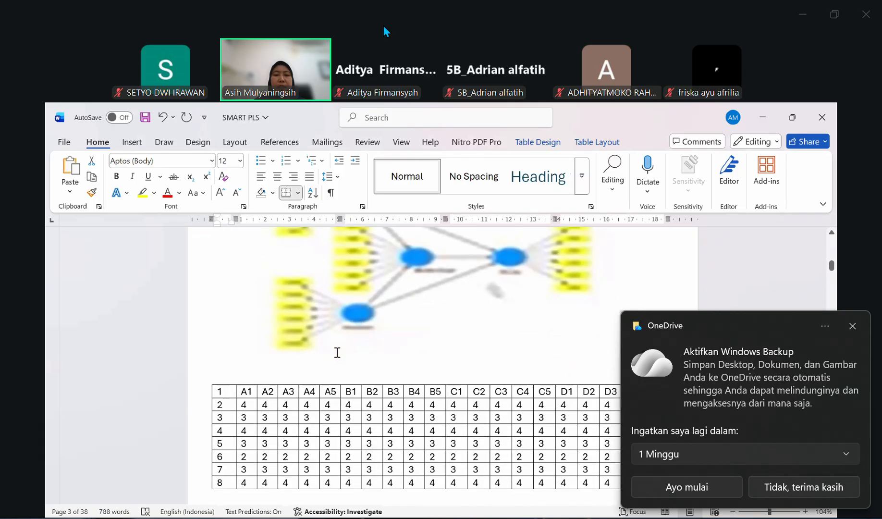
pyautogui.scroll(-3, 337, 352)
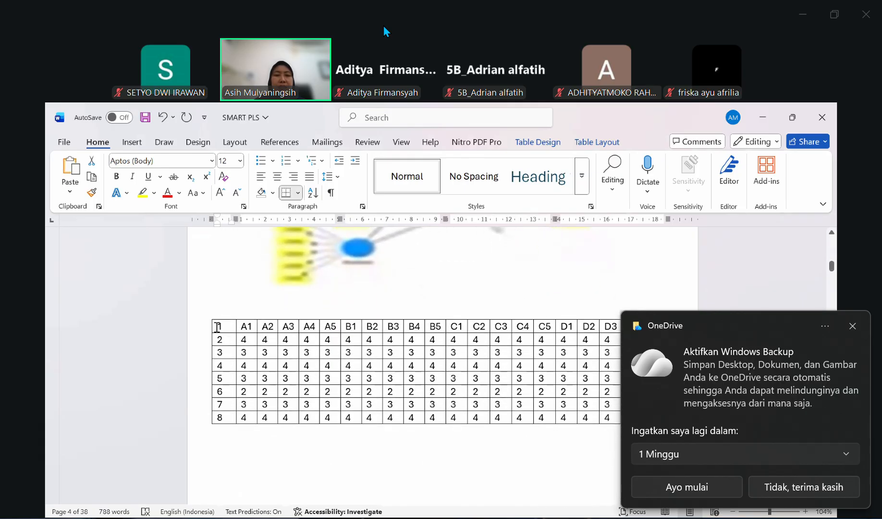
pyautogui.moveTo(217, 327); pyautogui.dragTo(214, 416)
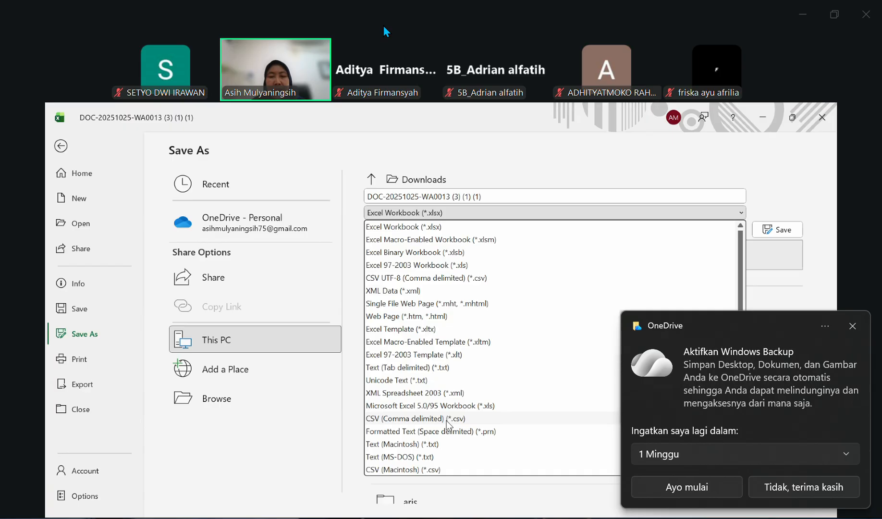
# Set the Excel workbook to save in the aris folder under Downloads as CSV (Comma delimited).
pyautogui.click(380, 493)
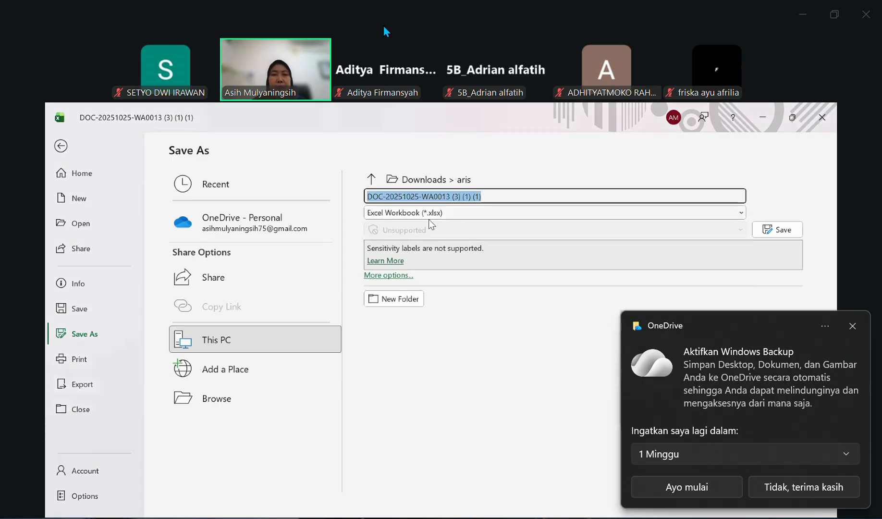
pyautogui.click(433, 218)
pyautogui.click(434, 217)
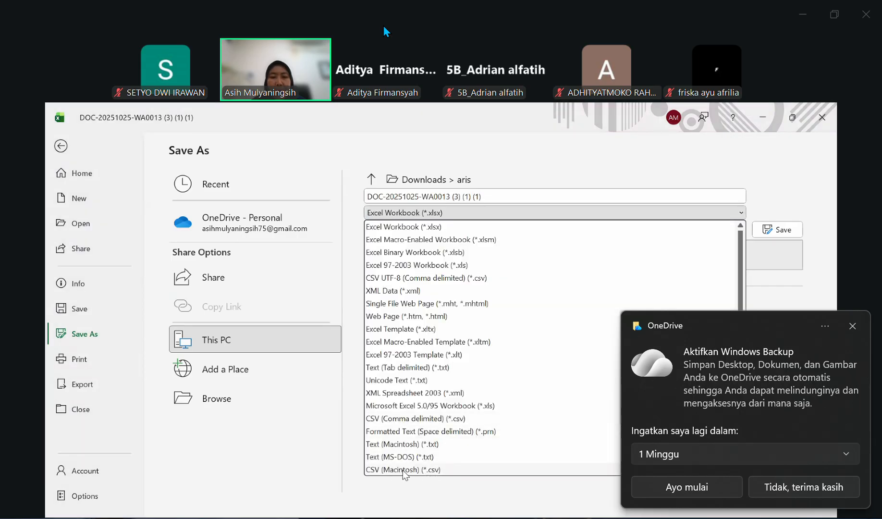
pyautogui.click(393, 420)
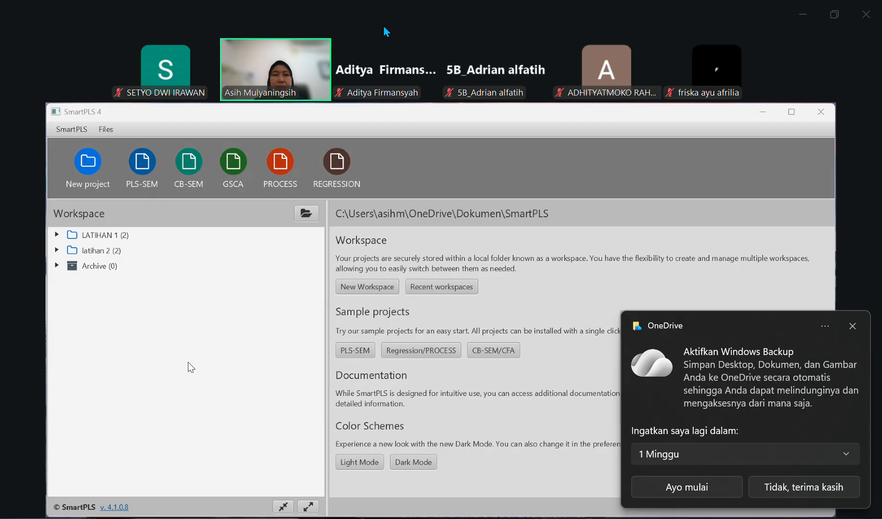
# Create a new SmartPLS project named "Latihan 4".
pyautogui.click(85, 165)
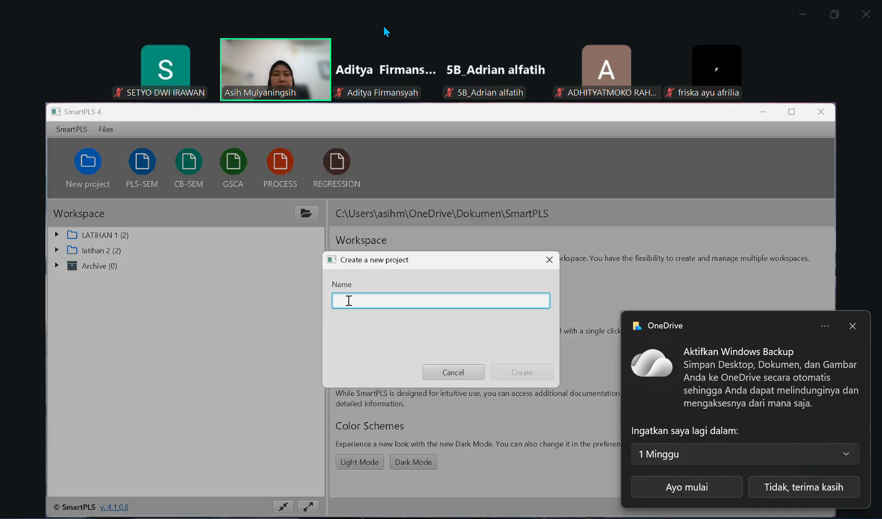
pyautogui.write('Lat')
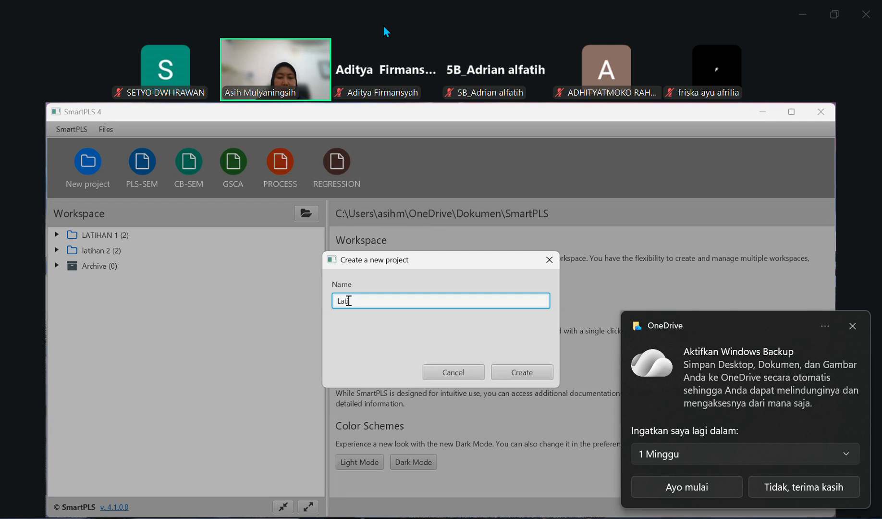
pyautogui.write('ihan ')
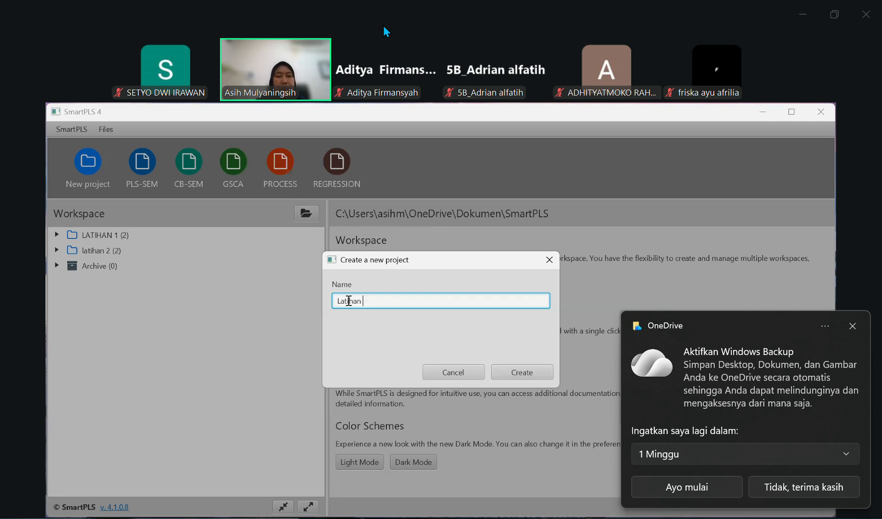
pyautogui.write('4')
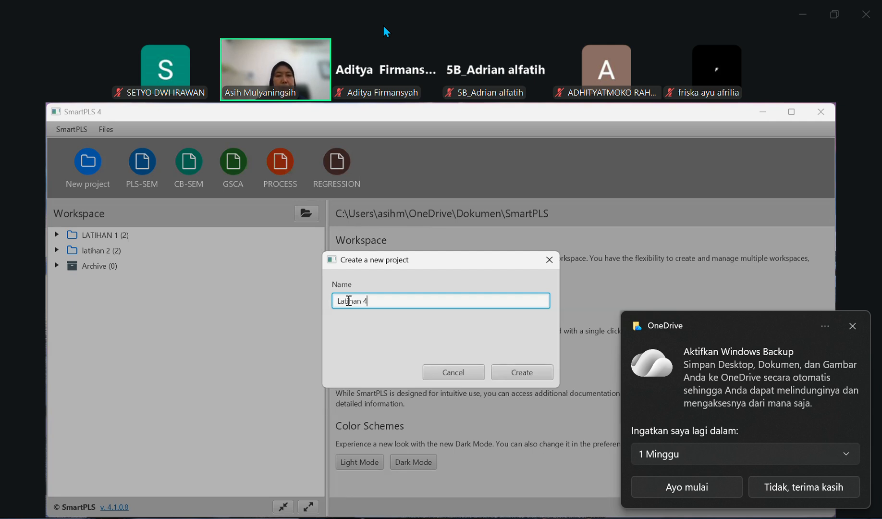
pyautogui.click(522, 372)
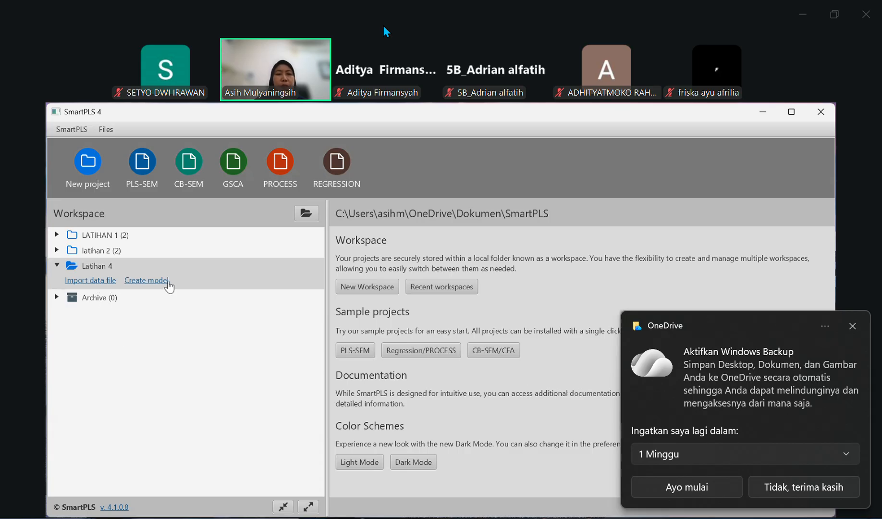
# Open DOC-20251025-WA0013 (3) (1) (1).csv from the Downloads folder as the data file for the Latihan 4 project.
pyautogui.click(81, 280)
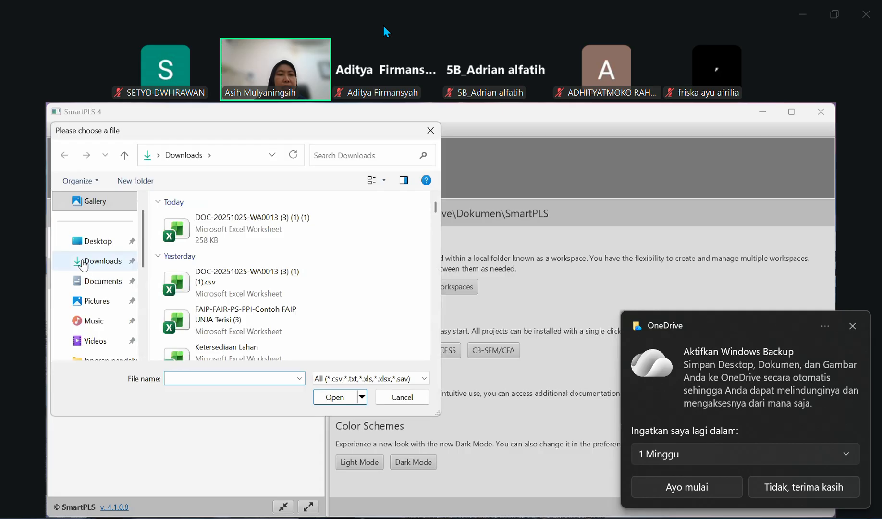
pyautogui.click(83, 265)
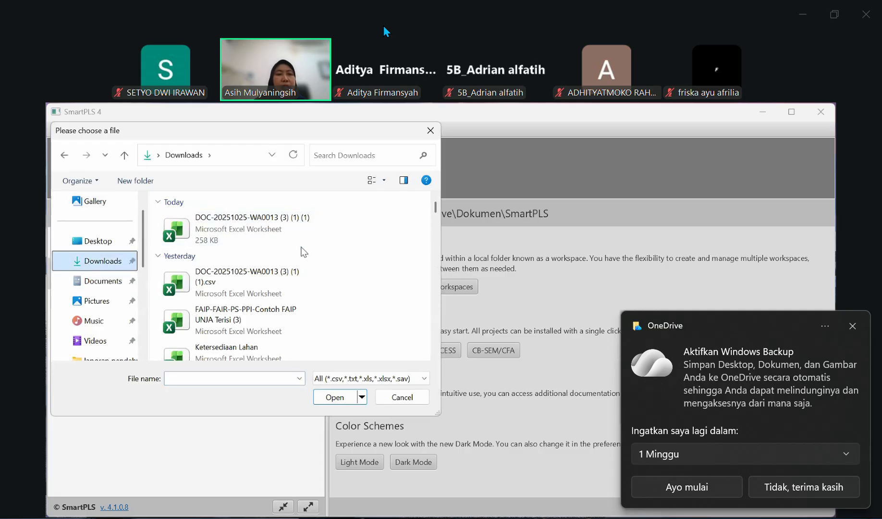
pyautogui.scroll(-1, 304, 252)
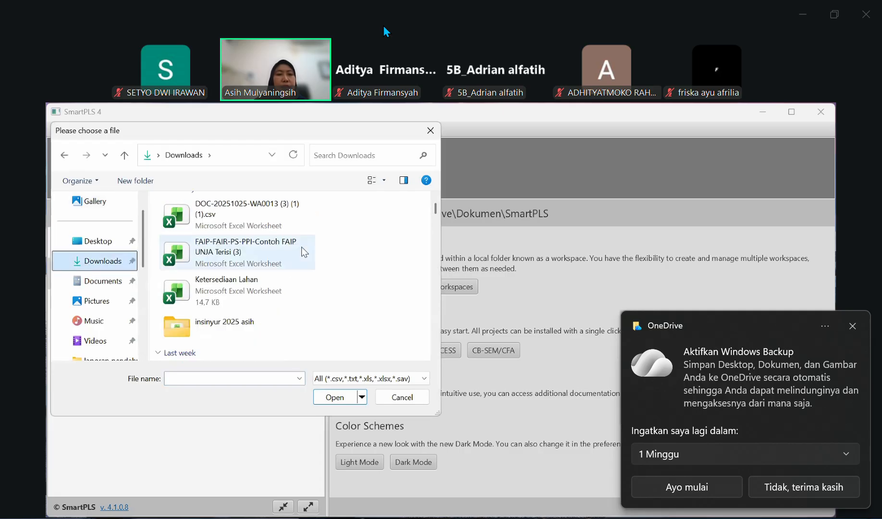
pyautogui.scroll(-2, 304, 252)
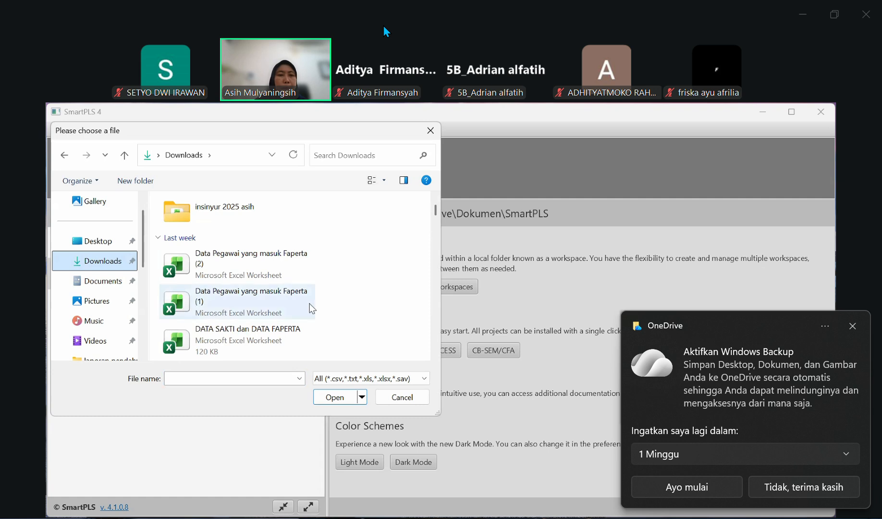
pyautogui.scroll(-8, 311, 309)
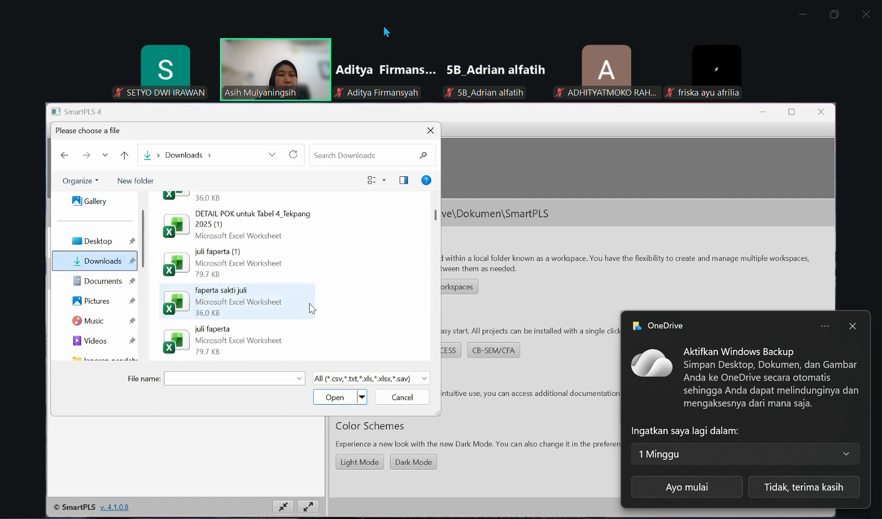
pyautogui.scroll(-3, 311, 308)
pyautogui.scroll(-8, 312, 309)
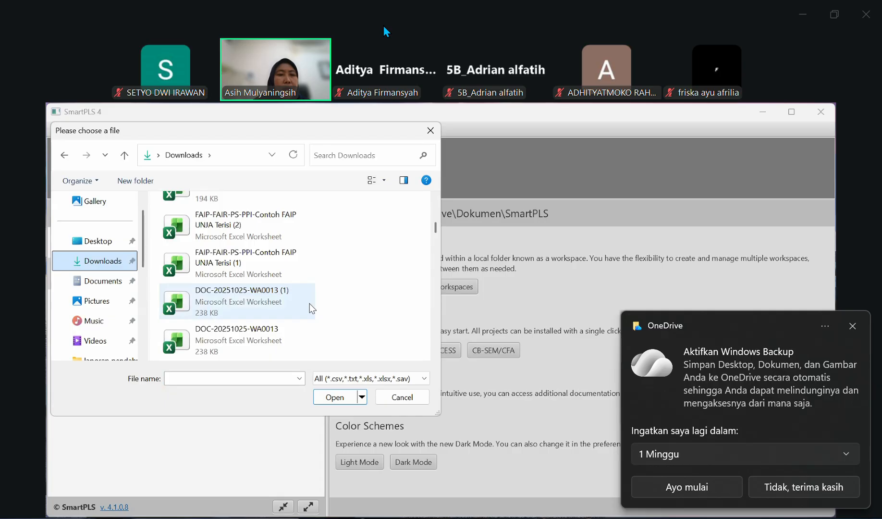
pyautogui.scroll(20, 311, 309)
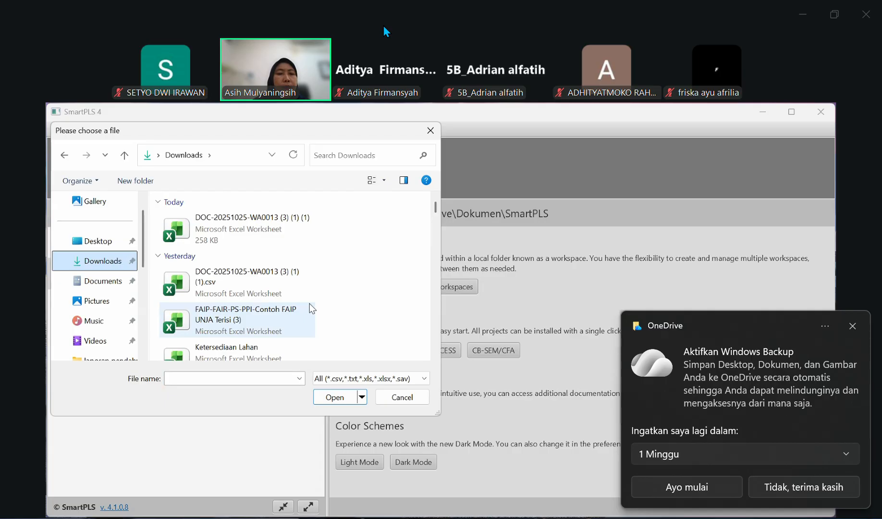
pyautogui.click(215, 287)
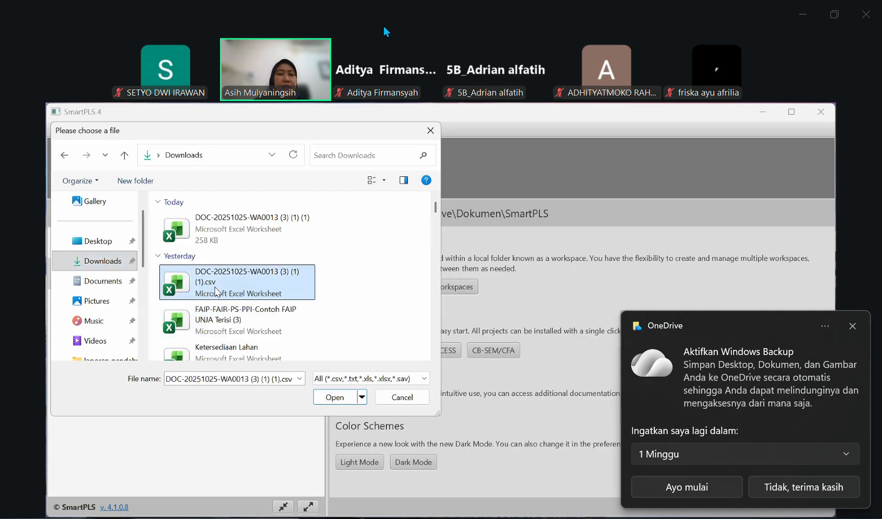
pyautogui.click(344, 400)
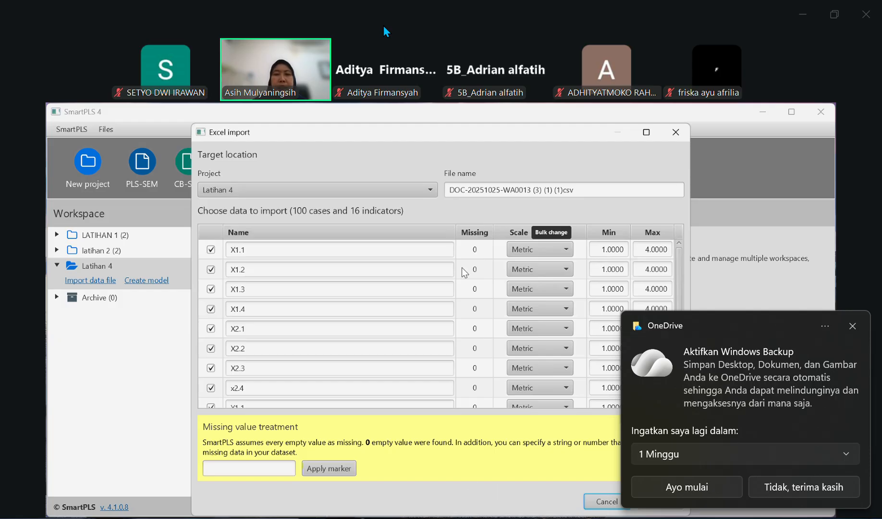
# Review the indicators from X1.1 to Y2.4, import them all into Latihan 4, and return to the workspace.
pyautogui.scroll(-3, 472, 280)
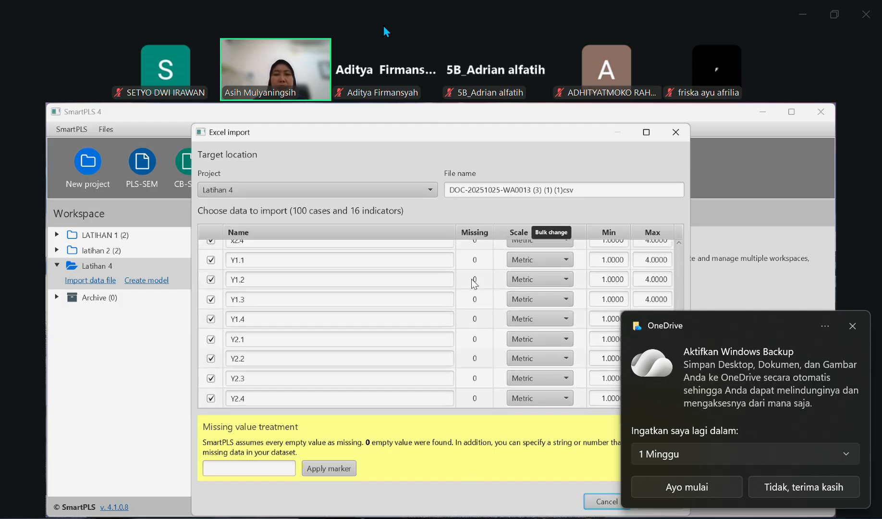
pyautogui.scroll(3, 473, 284)
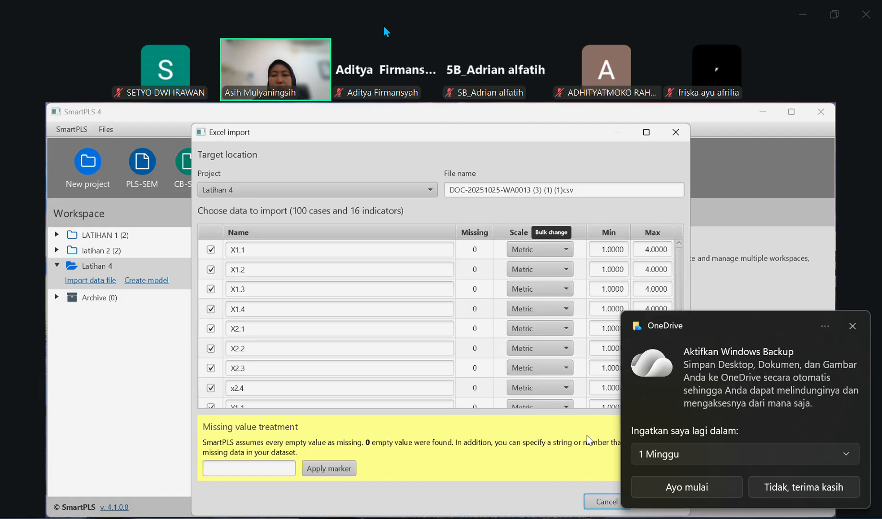
pyautogui.click(657, 509)
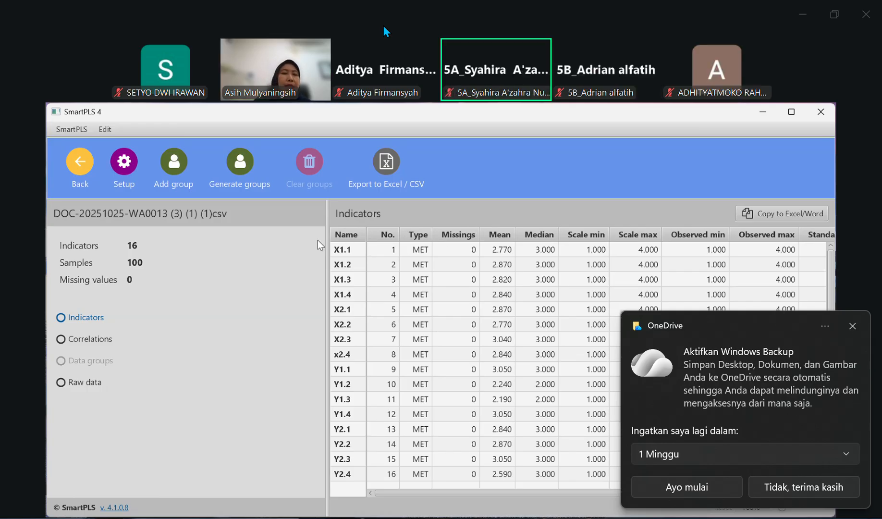
pyautogui.click(79, 165)
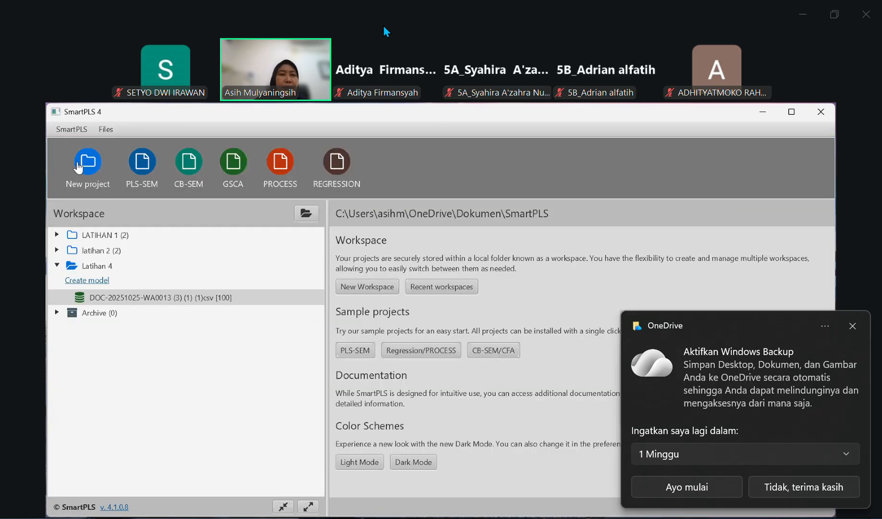
# Create a PLS-SEM model named "Latihan pls model" in the Latihan 4 project.
pyautogui.click(86, 284)
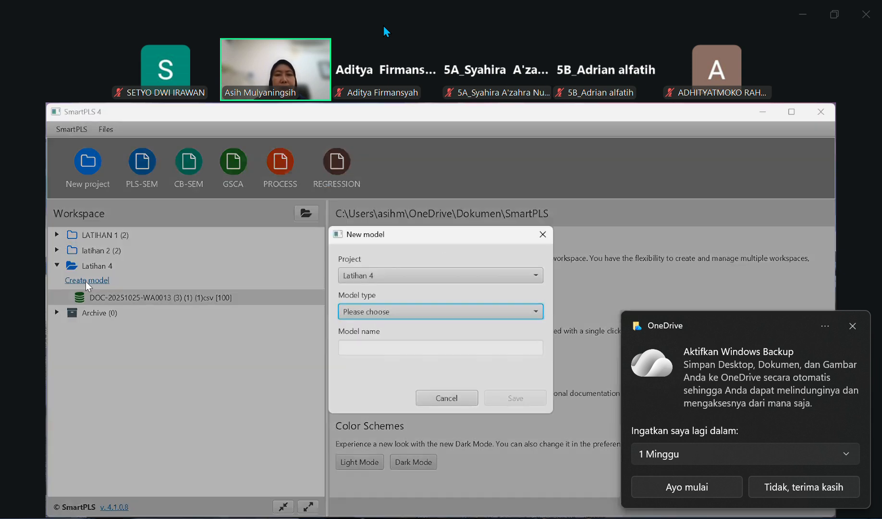
pyautogui.click(372, 314)
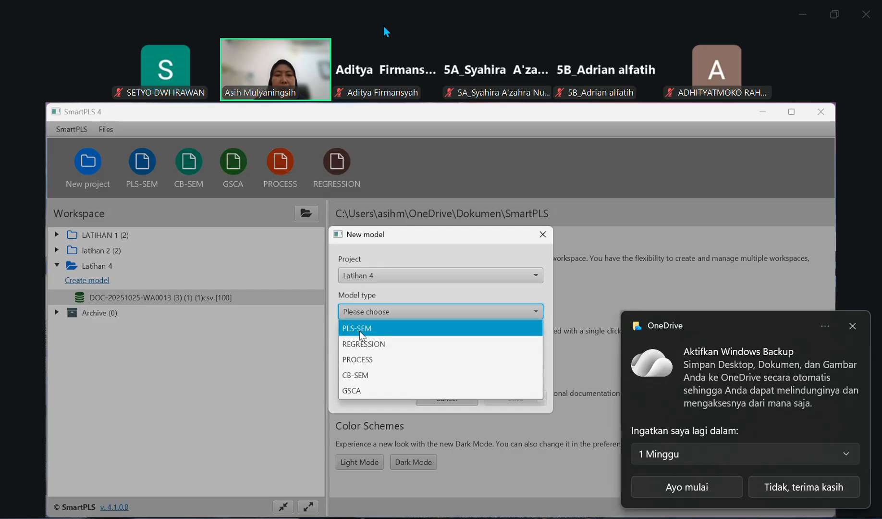
pyautogui.click(361, 329)
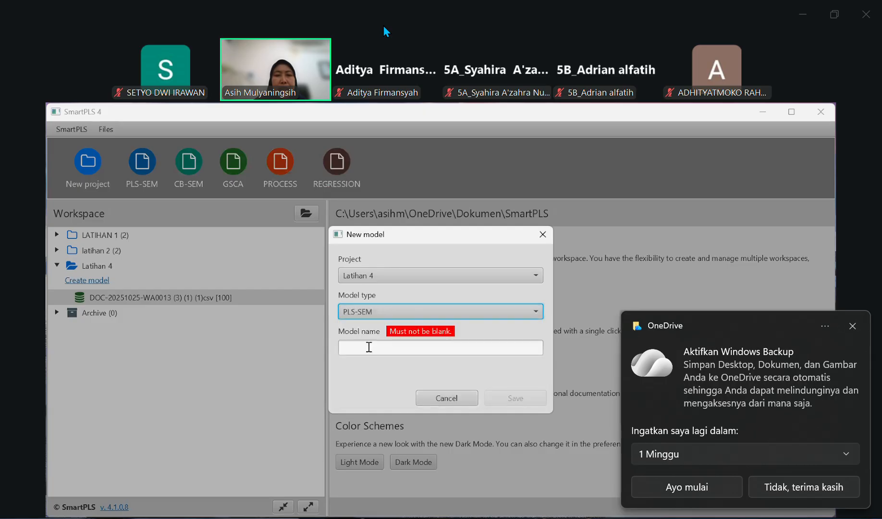
pyautogui.click(369, 352)
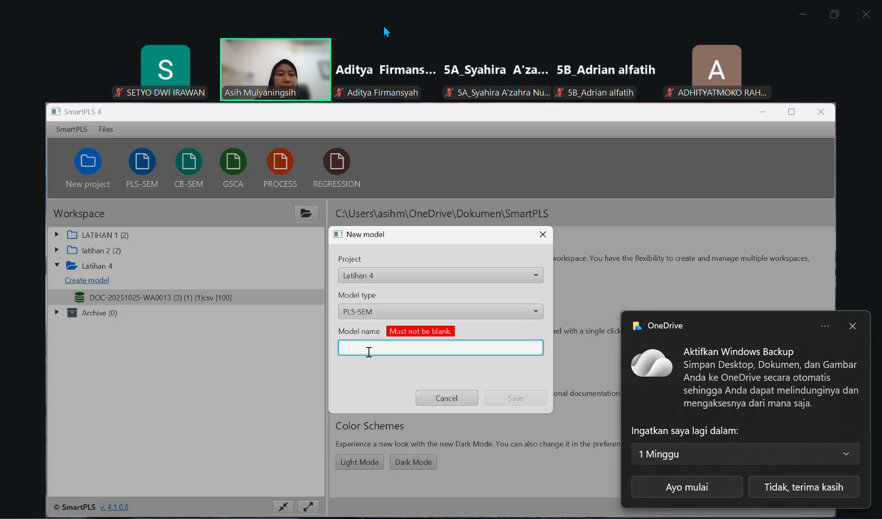
pyautogui.write('L')
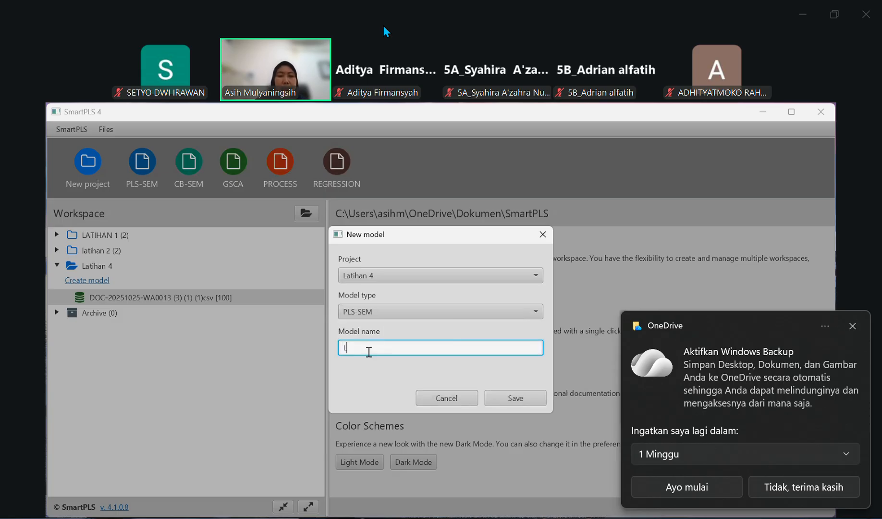
pyautogui.write('atihan')
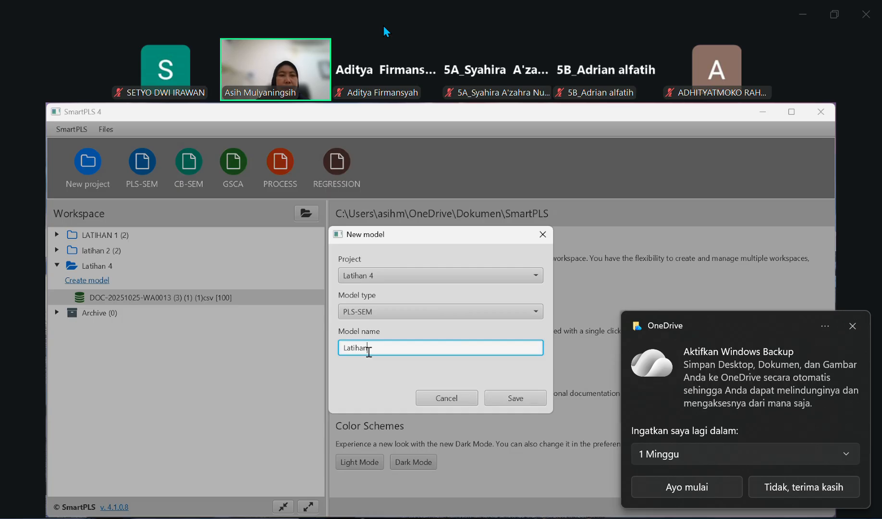
pyautogui.write(' pls.')
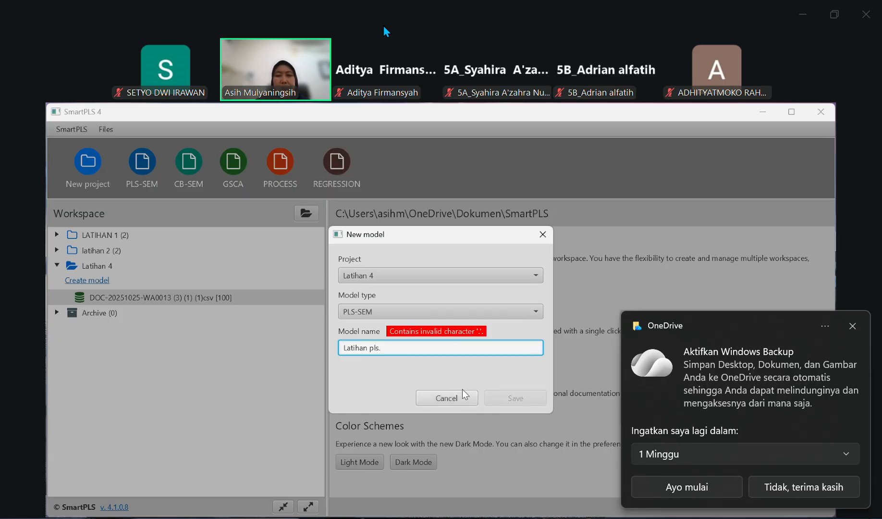
pyautogui.press('BackSpace')
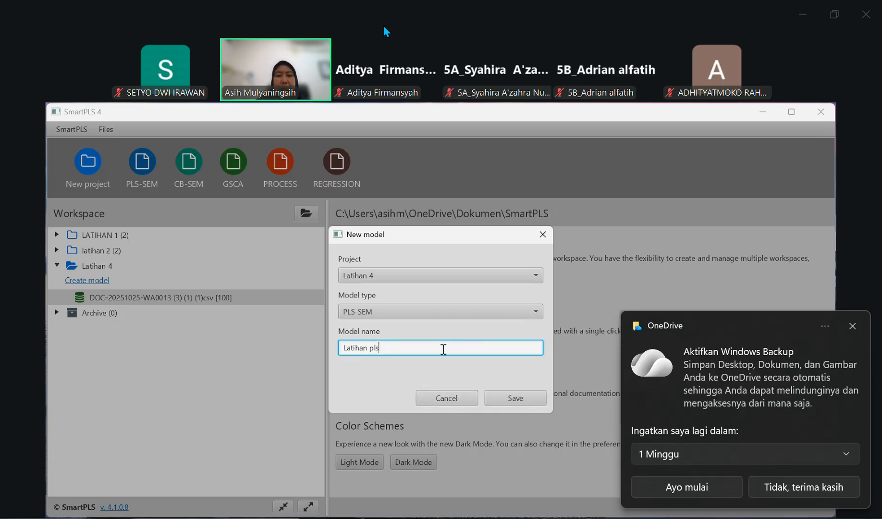
pyautogui.write('model')
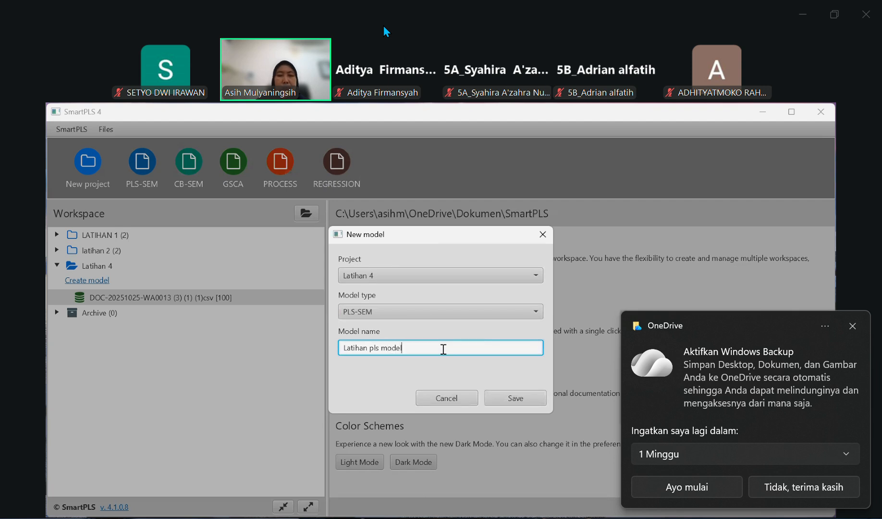
pyautogui.click(516, 399)
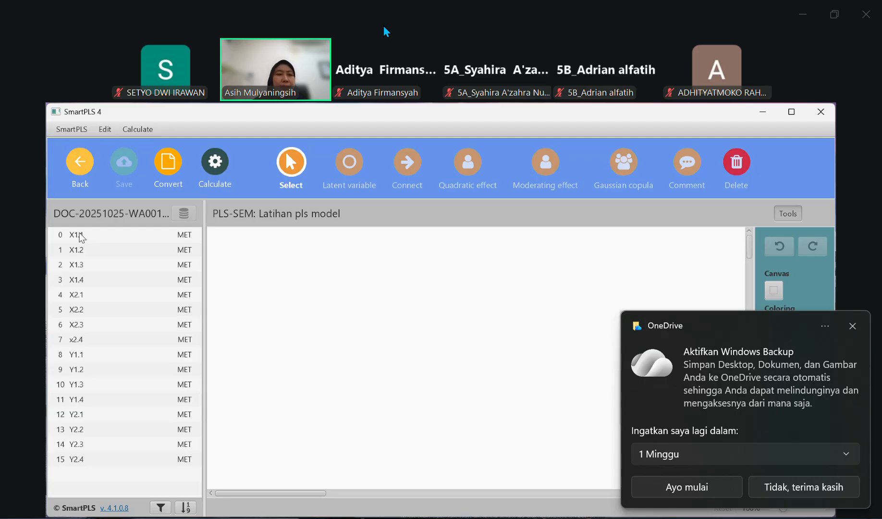
# Place indicators X1.1 to X1.4 together near the top of the empty canvas as a new latent variable.
pyautogui.click(81, 236)
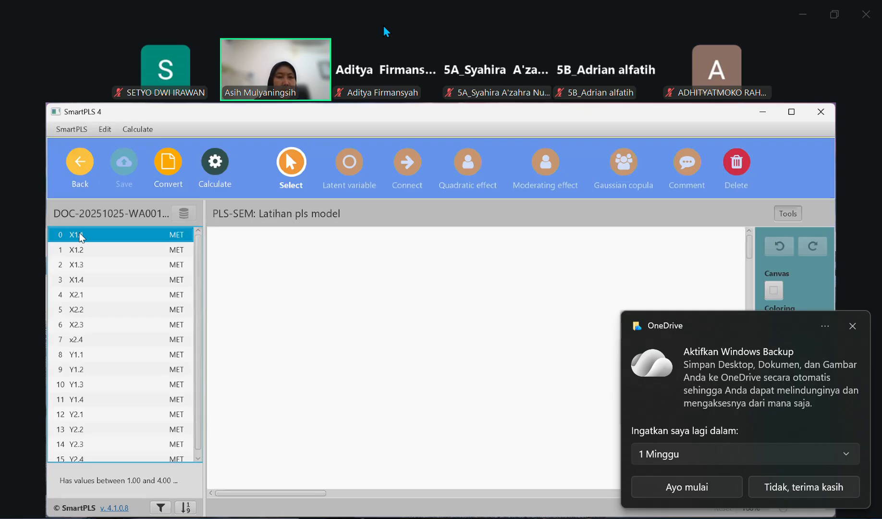
pyautogui.press('Down')
pyautogui.hotkey('shift', 'Down')
pyautogui.hotkey('shift', 'Down')
pyautogui.hotkey('shift', 'Down')
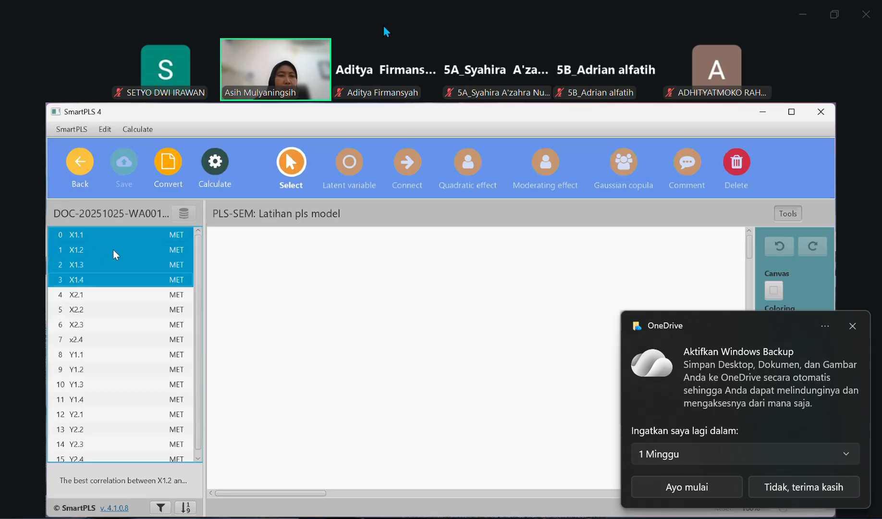
pyautogui.moveTo(116, 255); pyautogui.dragTo(318, 251)
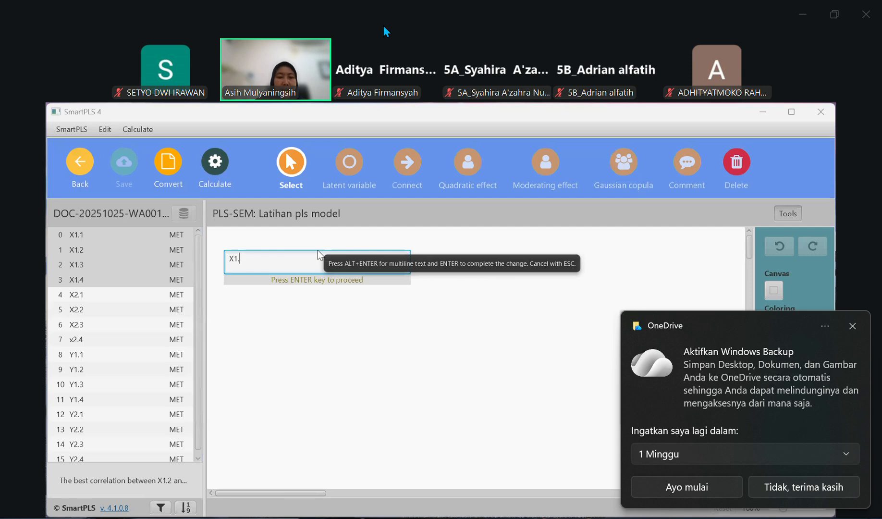
# Name the new latent variable "X1. faktor internal".
pyautogui.write('inter')
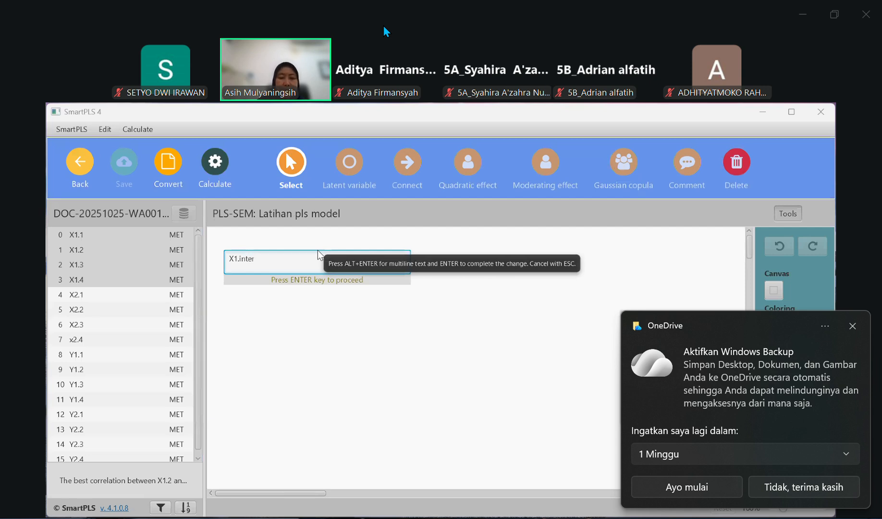
pyautogui.write('nal')
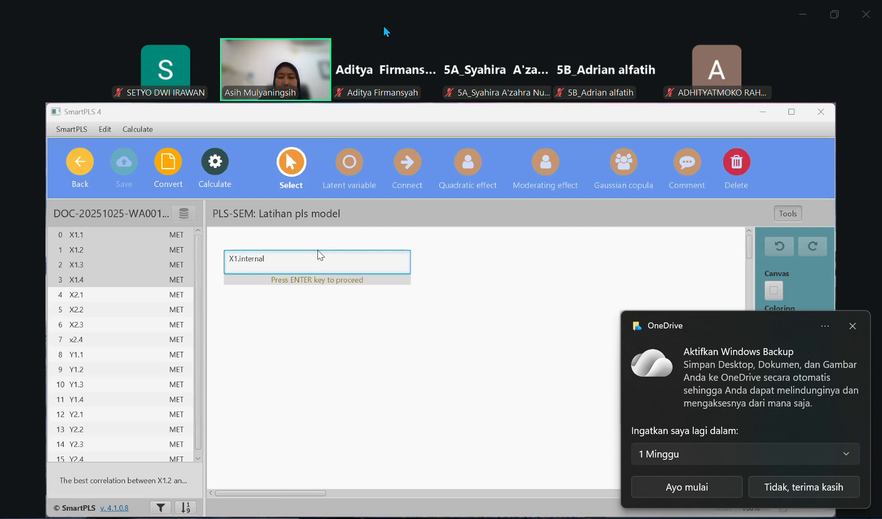
pyautogui.press('Left')
pyautogui.press('Left')
pyautogui.press('Left')
pyautogui.press('Left')
pyautogui.press('Left')
pyautogui.press('Left')
pyautogui.write('fa')
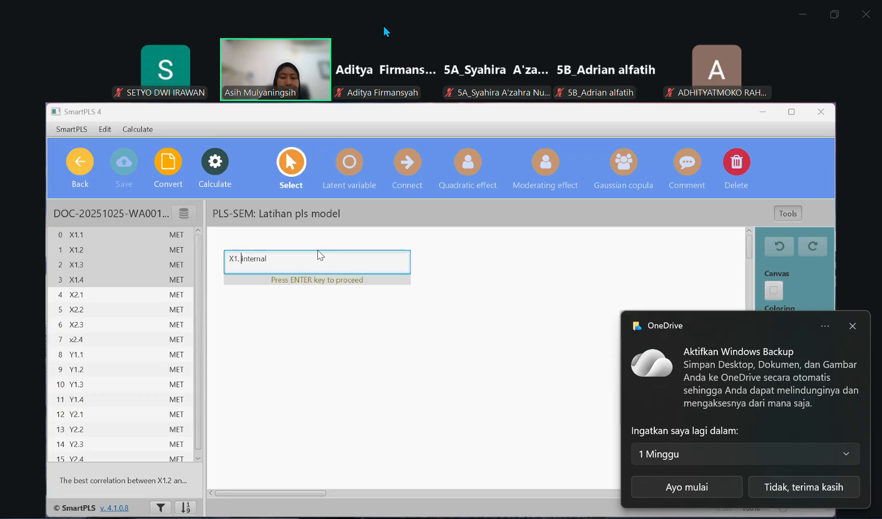
pyautogui.write('ktor')
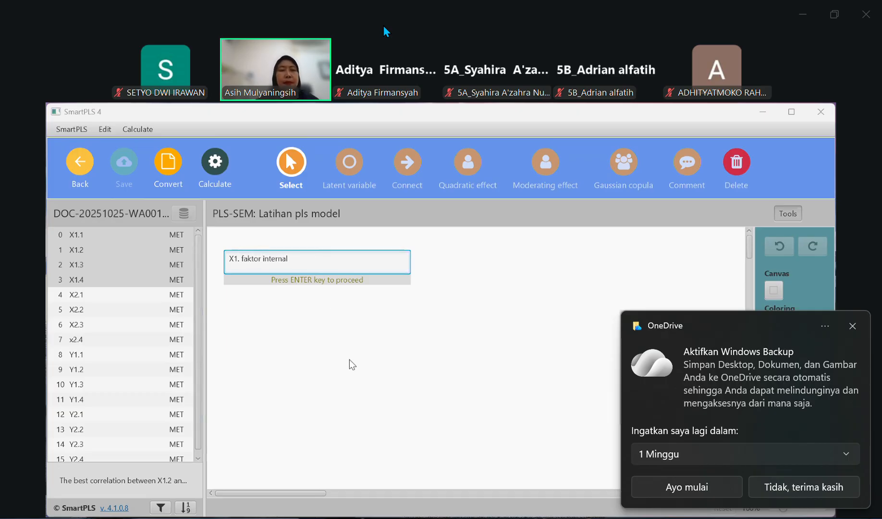
pyautogui.press('Return')
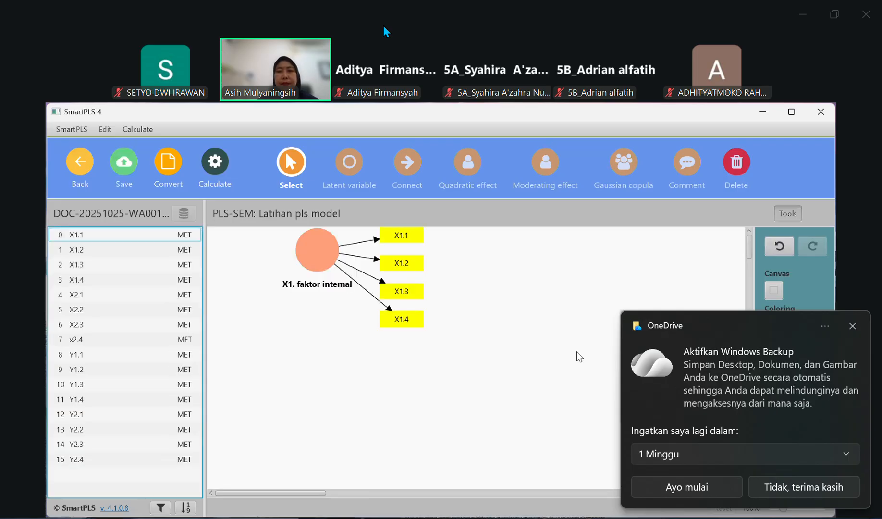
# Move the X1. faktor internal construct slightly lower on the canvas and align its indicators on its left side.
pyautogui.moveTo(327, 254); pyautogui.dragTo(327, 290)
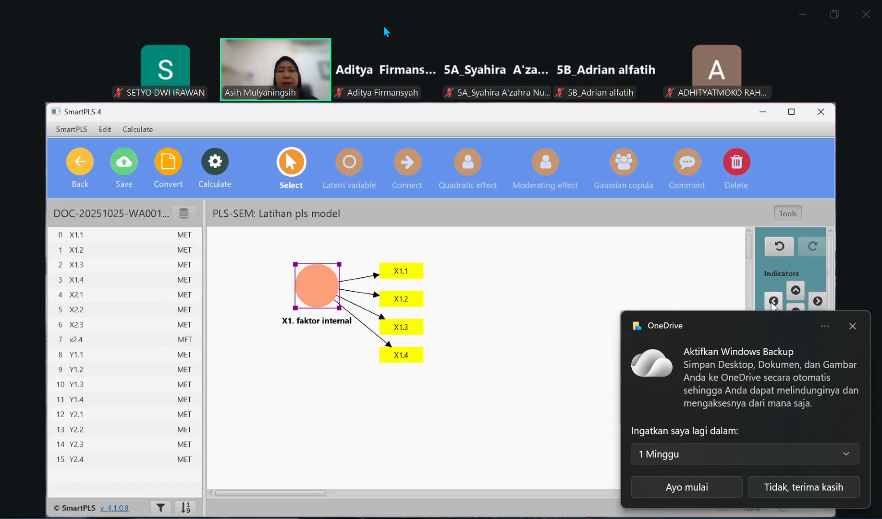
pyautogui.click(774, 301)
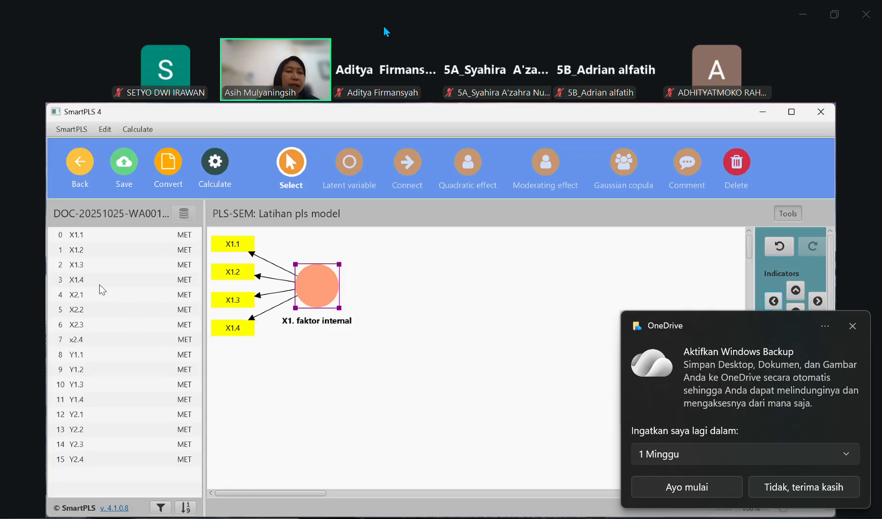
# Place indicators X2.1 to x2.4 together below the X1. faktor internal construct as a new latent variable.
pyautogui.click(83, 298)
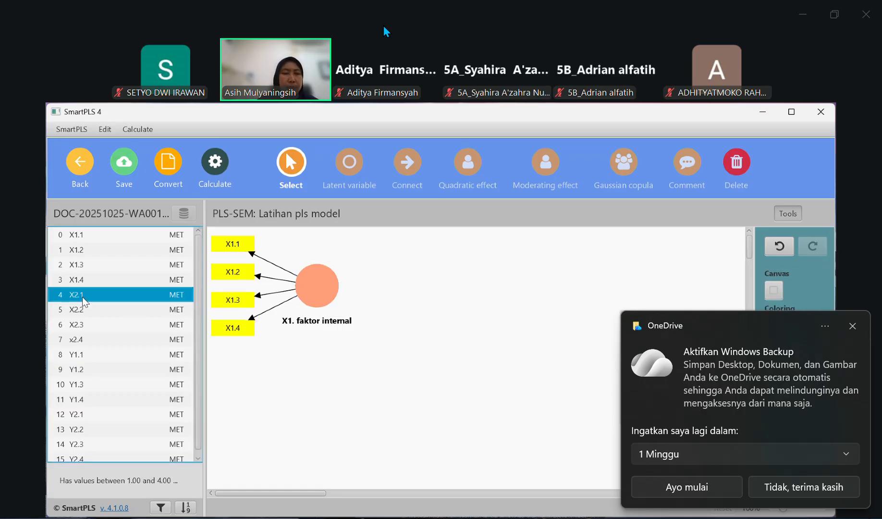
pyautogui.hotkey('shift', 'Down')
pyautogui.hotkey('shift', 'Down')
pyautogui.hotkey('shift', 'Down')
pyautogui.moveTo(82, 299)
pyautogui.mouseDown()
pyautogui.moveTo(98, 323)
pyautogui.moveTo(302, 403)
pyautogui.mouseUp()
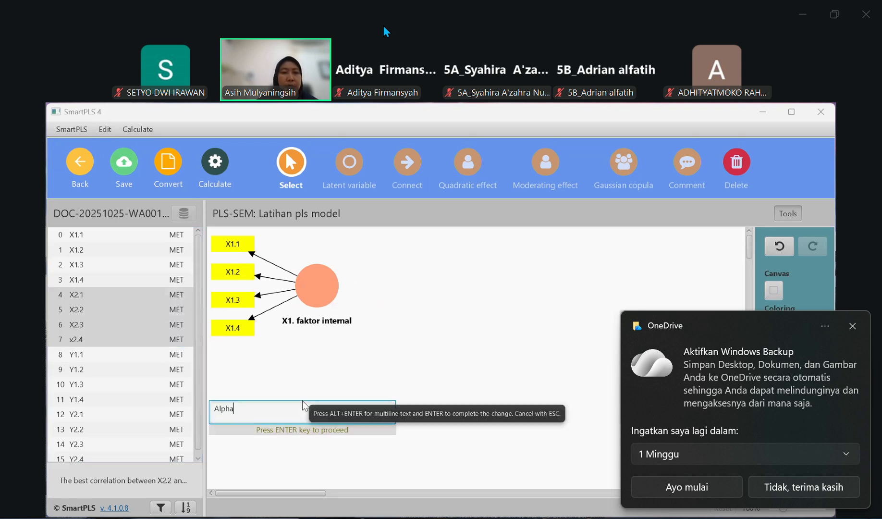
# Name the new latent variable "X2. Faktor Eksternal".
pyautogui.press('BackSpace')
pyautogui.press('BackSpace')
pyautogui.press('BackSpace')
pyautogui.press('BackSpace')
pyautogui.press('BackSpace')
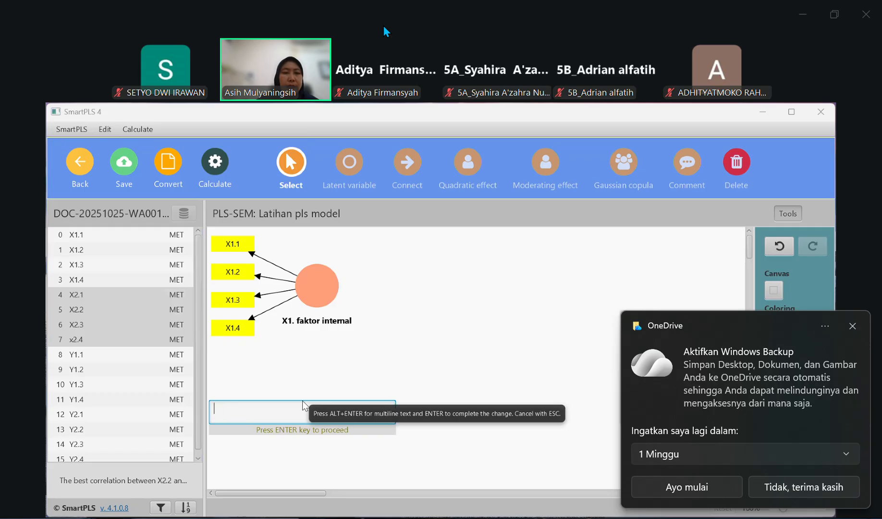
pyautogui.write('X2. ')
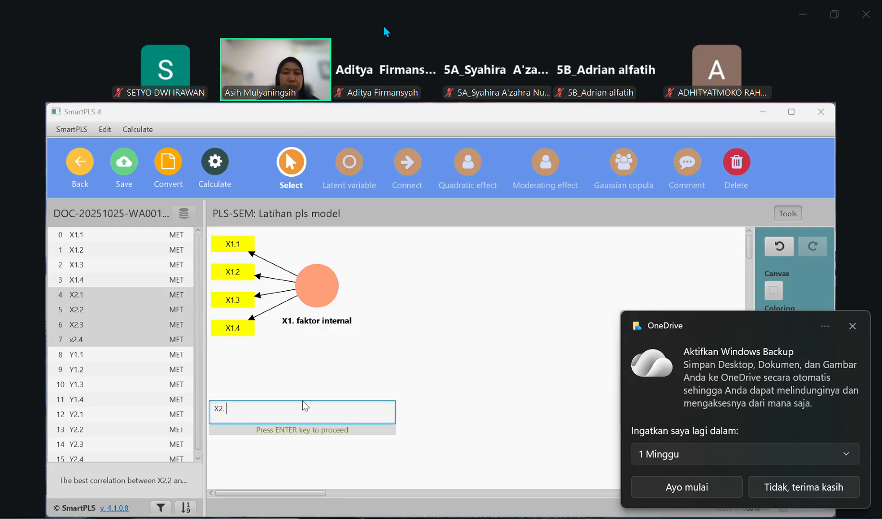
pyautogui.write('Faktor ')
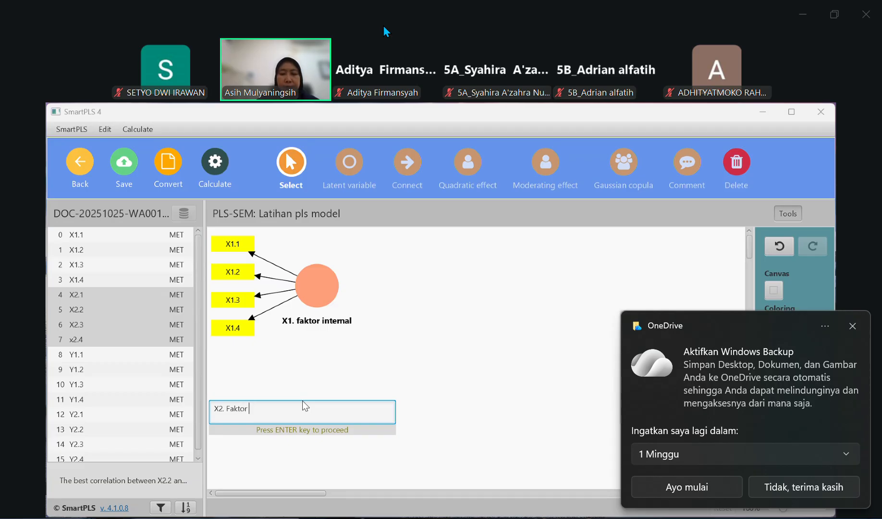
pyautogui.write('Ekste')
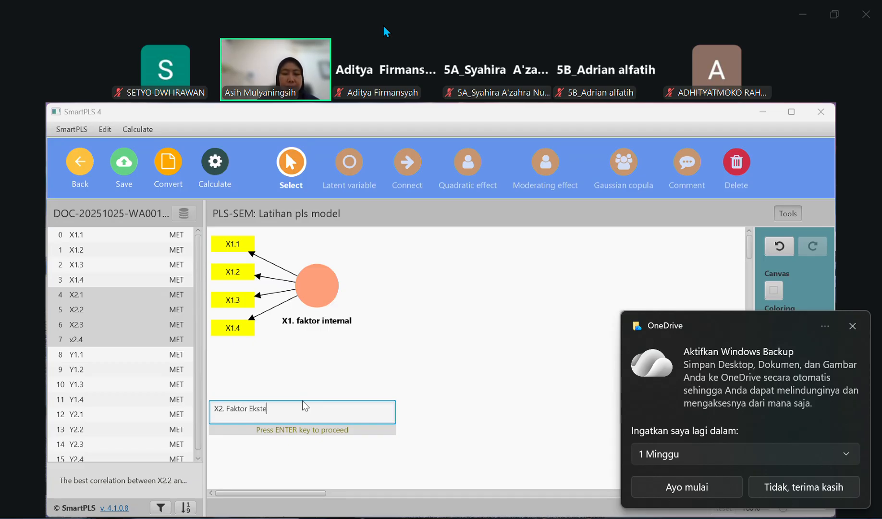
pyautogui.write('rnal')
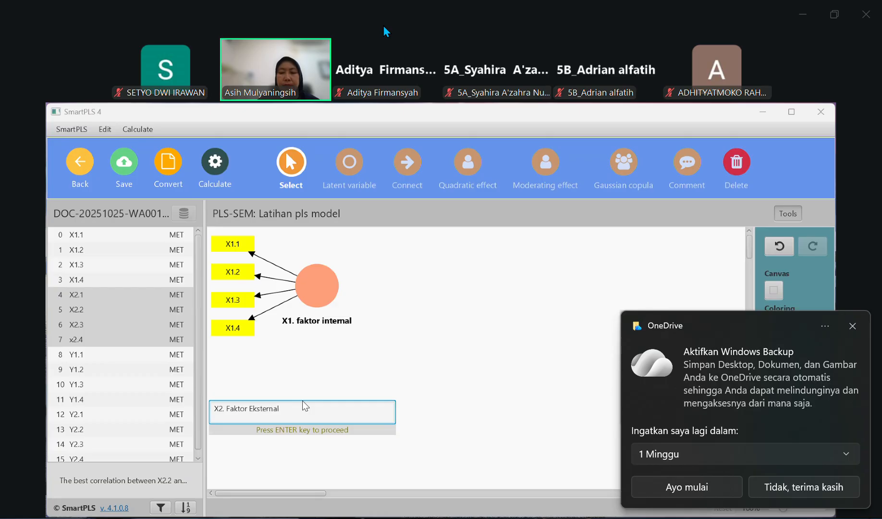
pyautogui.press('Return')
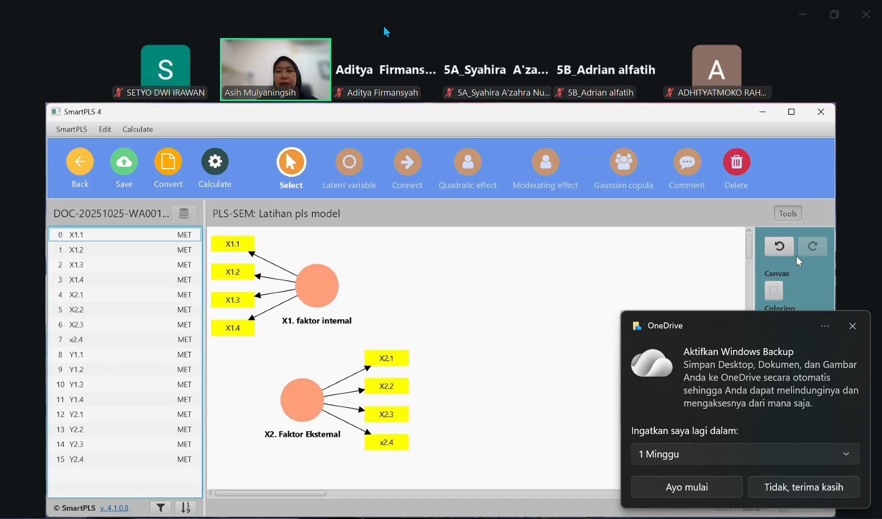
# Align the X2. Faktor Eksternal indicators on its left side and move the construct directly beneath X1. faktor internal.
pyautogui.click(301, 397)
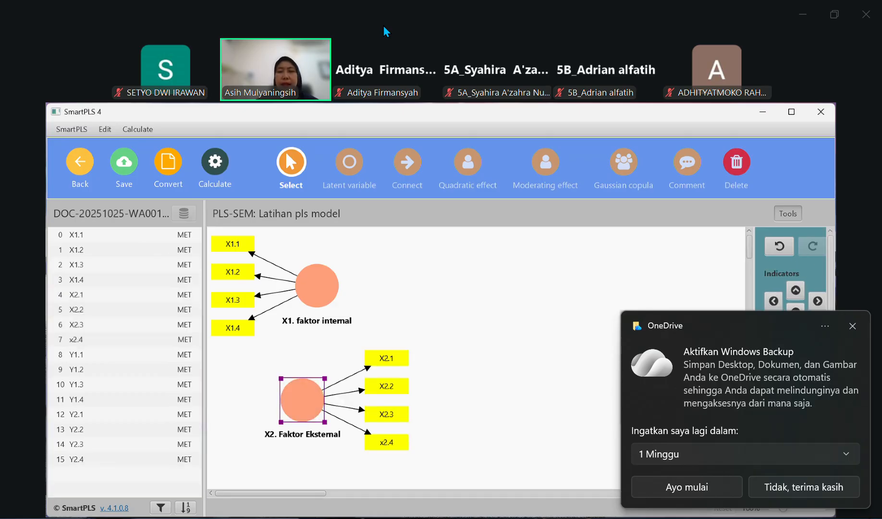
pyautogui.click(774, 301)
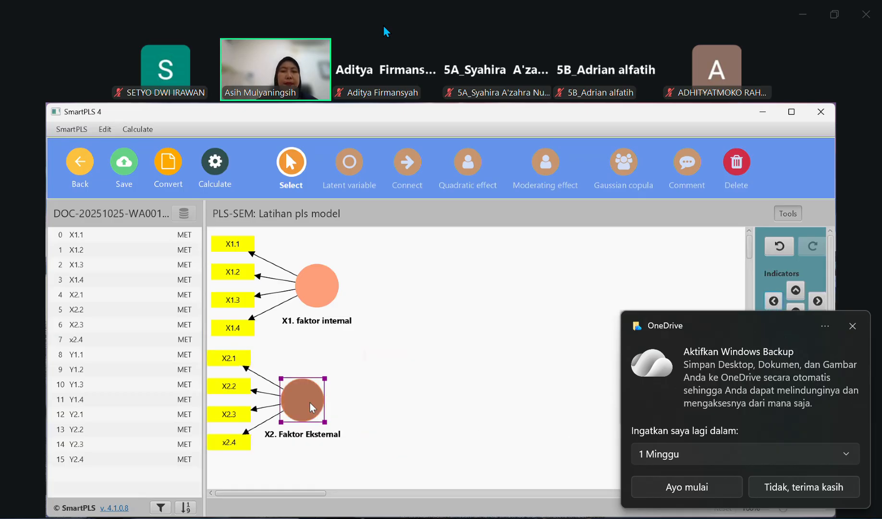
pyautogui.moveTo(311, 406)
pyautogui.mouseDown()
pyautogui.moveTo(330, 428)
pyautogui.moveTo(324, 426)
pyautogui.mouseUp()
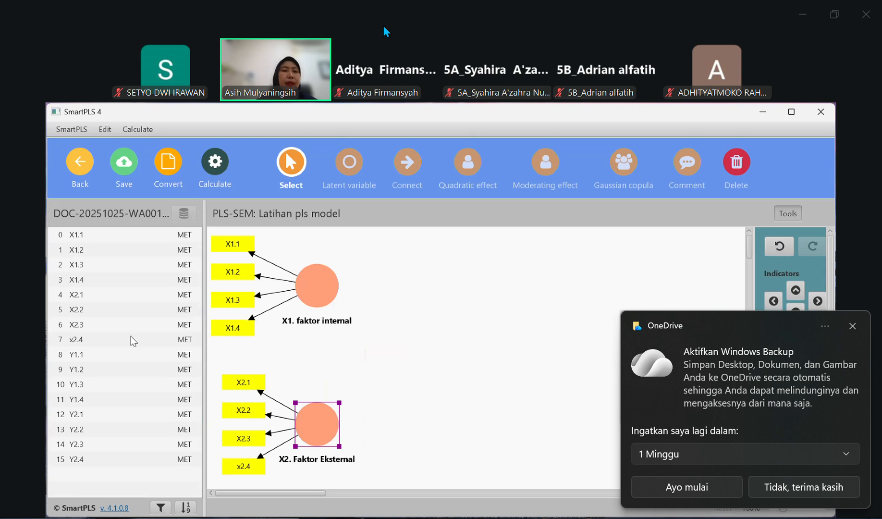
# Place indicators Y1.1 to Y1.4 together as a new latent variable to the right of the two X constructs, midway between them.
pyautogui.click(96, 360)
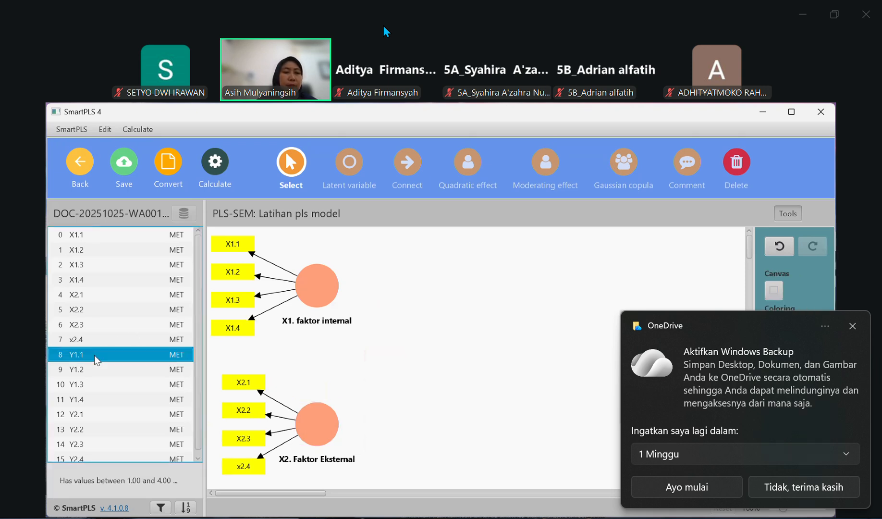
pyautogui.hotkey('shift', 'Down')
pyautogui.hotkey('shift', 'Down')
pyautogui.hotkey('shift', 'Down')
pyautogui.hotkey('shift', 'Down')
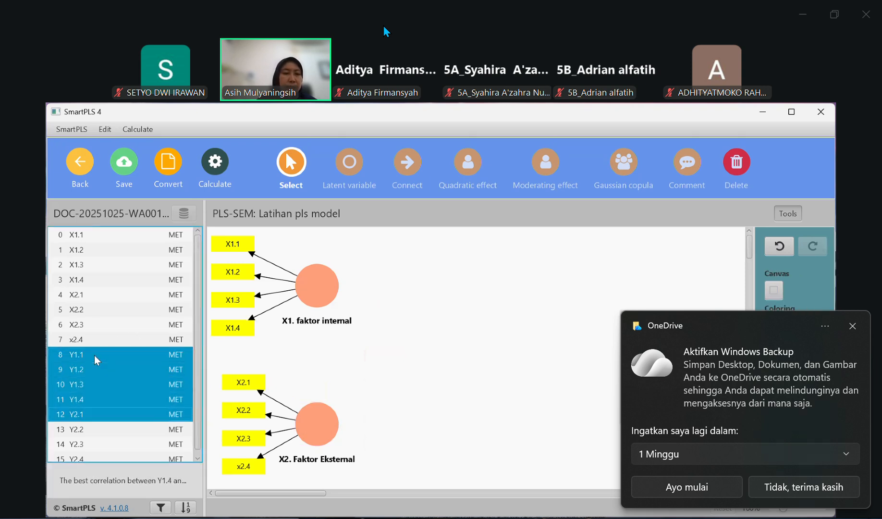
pyautogui.hotkey('shift', 'Up')
pyautogui.moveTo(96, 361); pyautogui.dragTo(414, 357)
# Name the new latent variable "Y1. Motivasi".
pyautogui.write('. M')
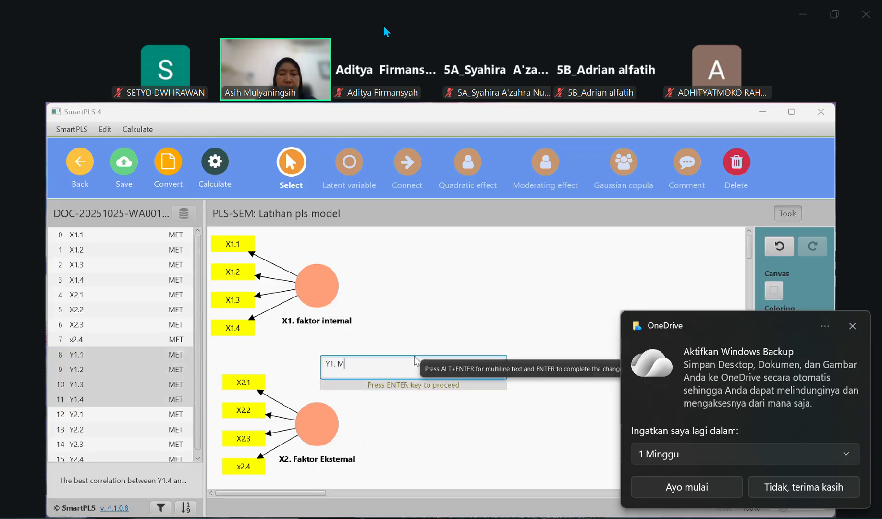
pyautogui.write('otivas')
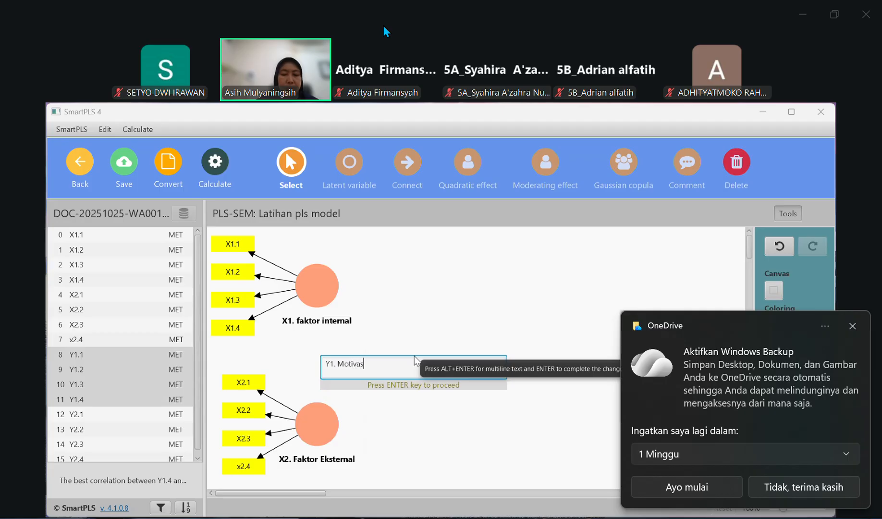
pyautogui.write('i')
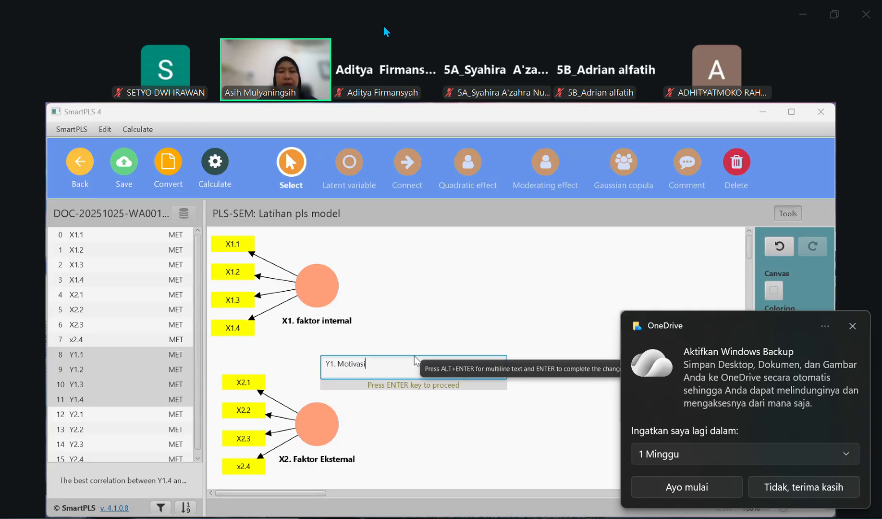
pyautogui.press('Return')
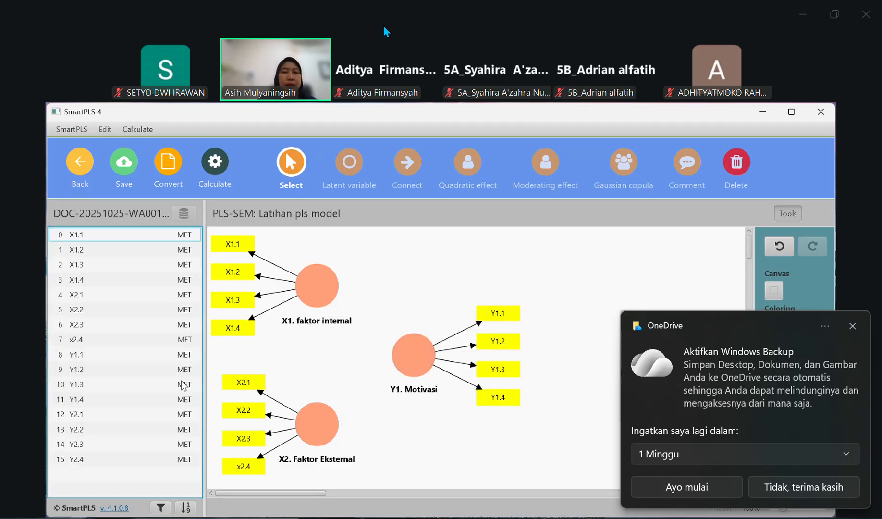
# Select indicators Y2.1 to Y2.4 in the data file's indicator list.
pyautogui.click(88, 416)
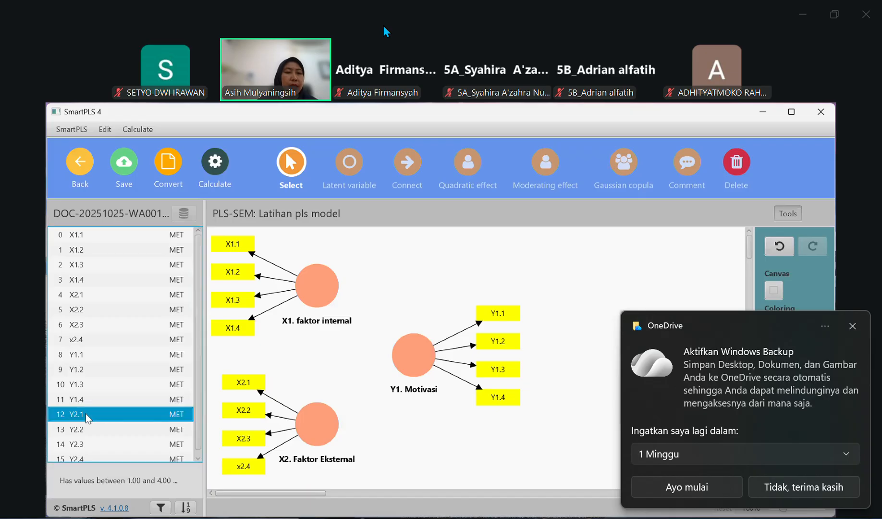
pyautogui.hotkey('shift', 'Down')
pyautogui.hotkey('shift', 'Down')
pyautogui.hotkey('shift', 'Down')
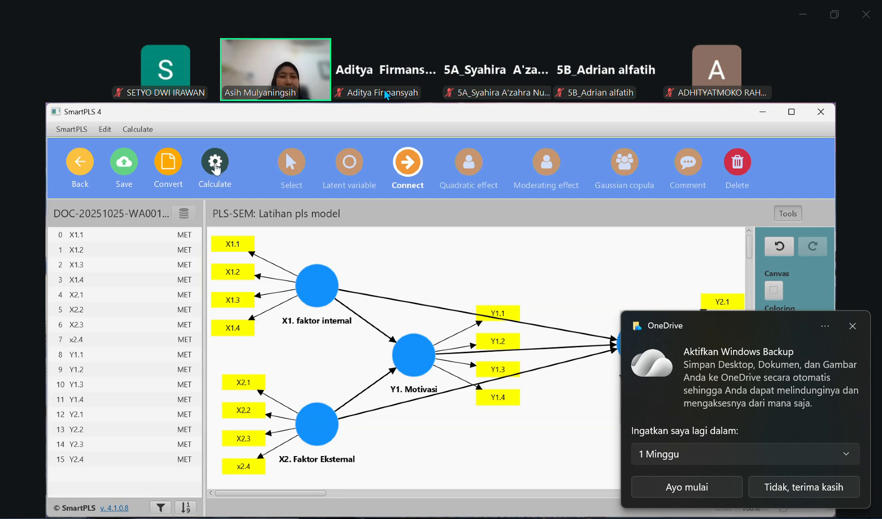
# Calculate the connected path model with the PLS-SEM algorithm and return from the outer loadings report to the model.
pyautogui.click(216, 169)
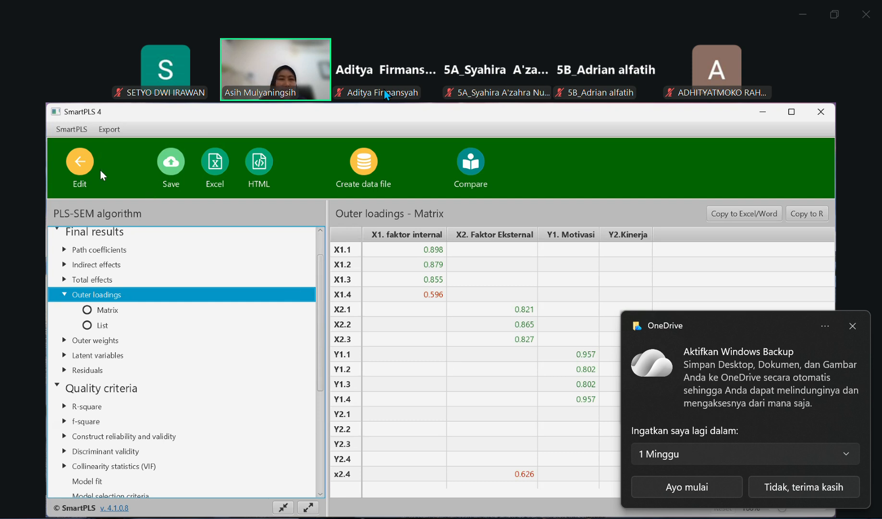
pyautogui.click(81, 163)
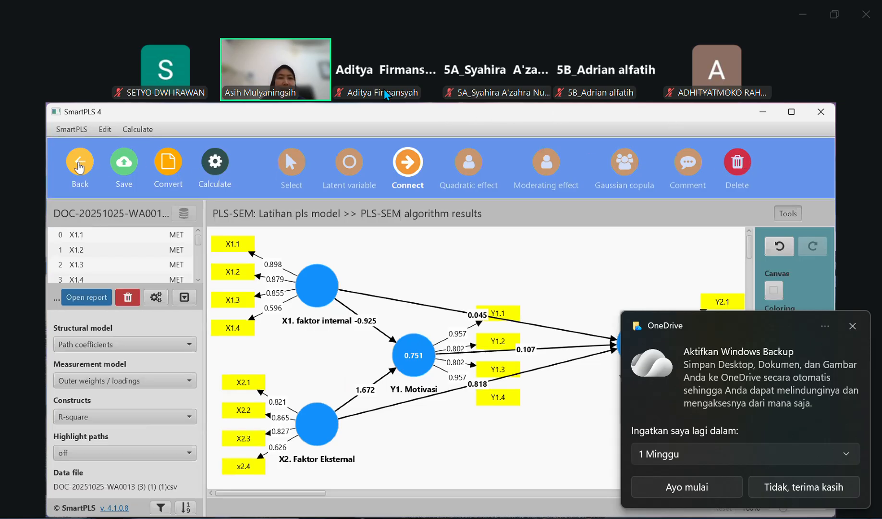
pyautogui.click(80, 168)
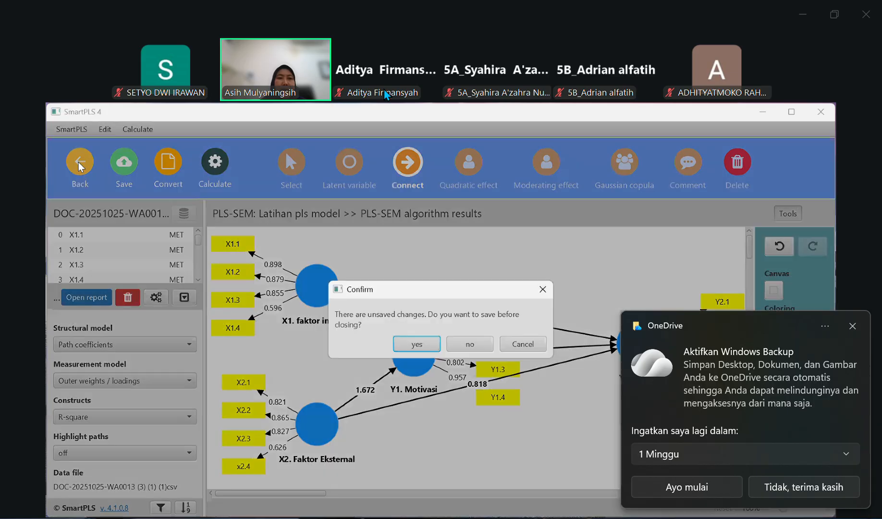
pyautogui.click(528, 345)
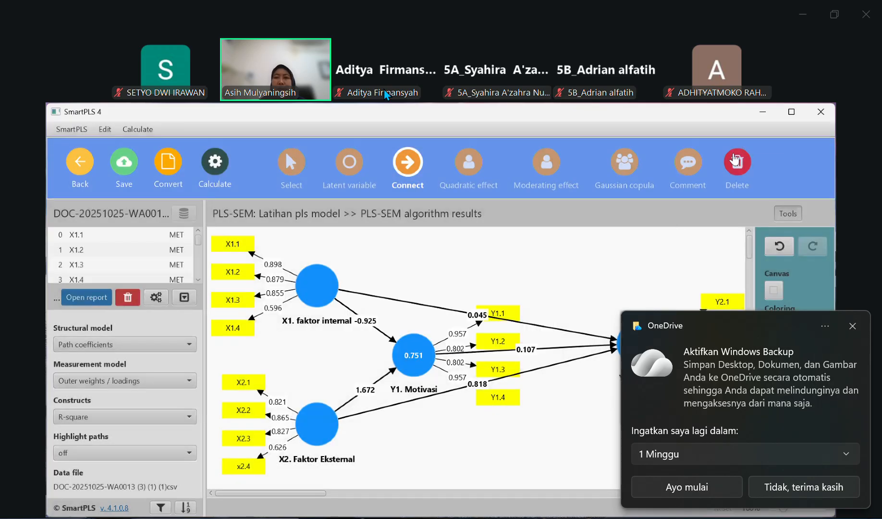
# Delete indicator X1.4 from X1. faktor internal and indicator x2.4 from X2. Faktor Eksternal.
pyautogui.click(735, 160)
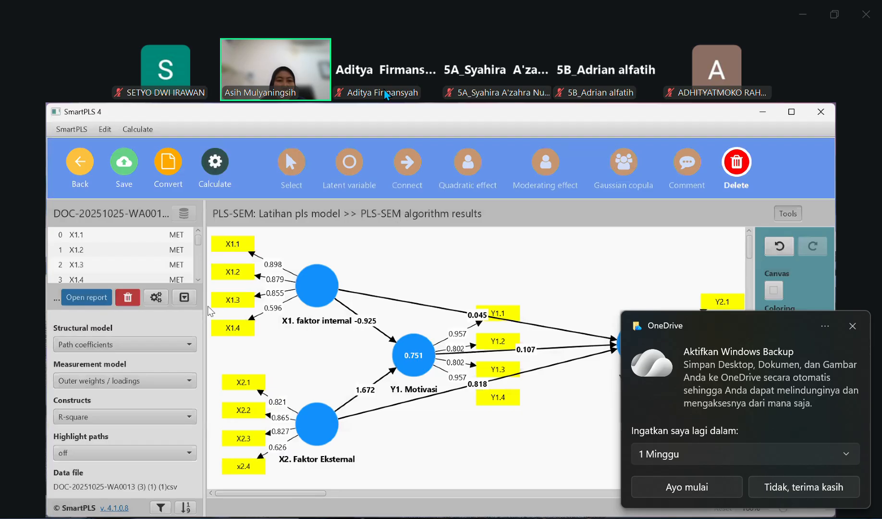
pyautogui.click(241, 329)
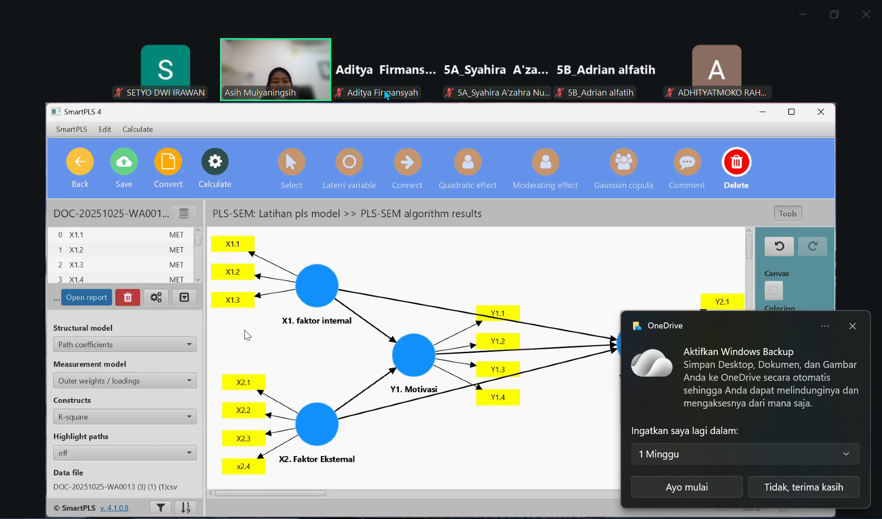
pyautogui.click(241, 468)
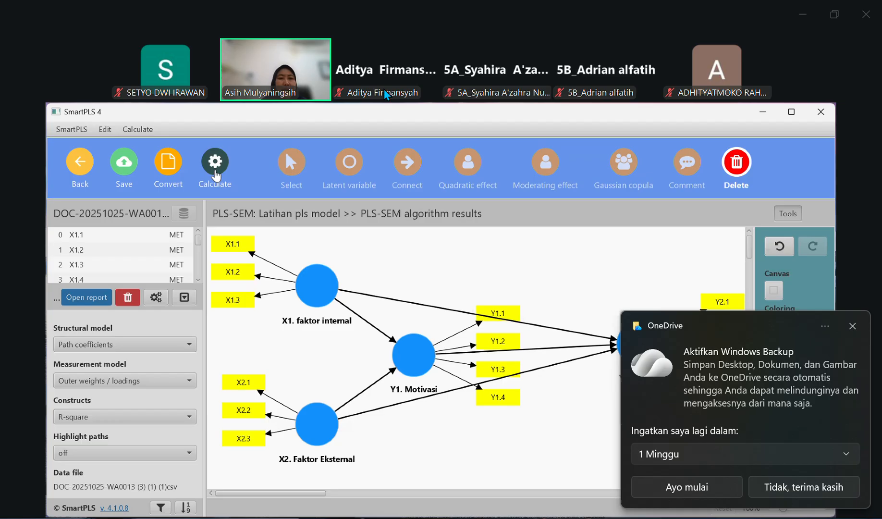
# Recalculate the reduced model with the PLS-SEM algorithm and its report.
pyautogui.click(216, 176)
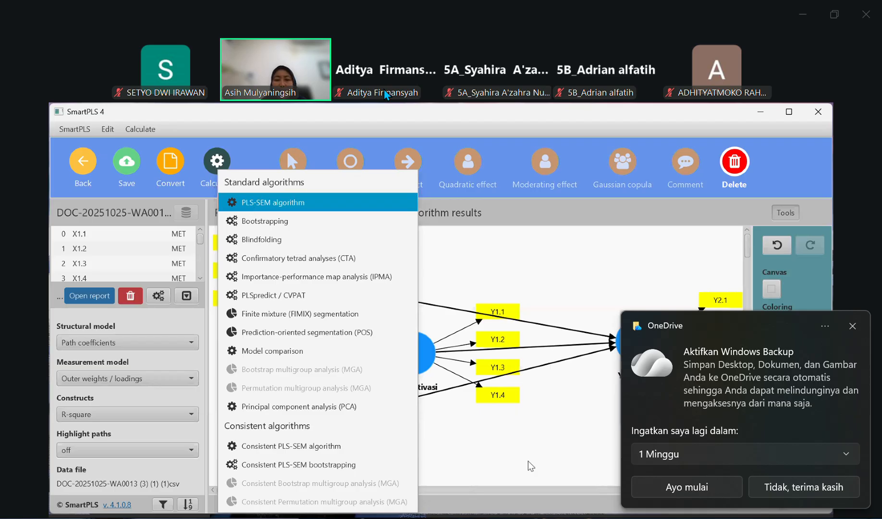
pyautogui.press('Return')
pyautogui.press('Return')
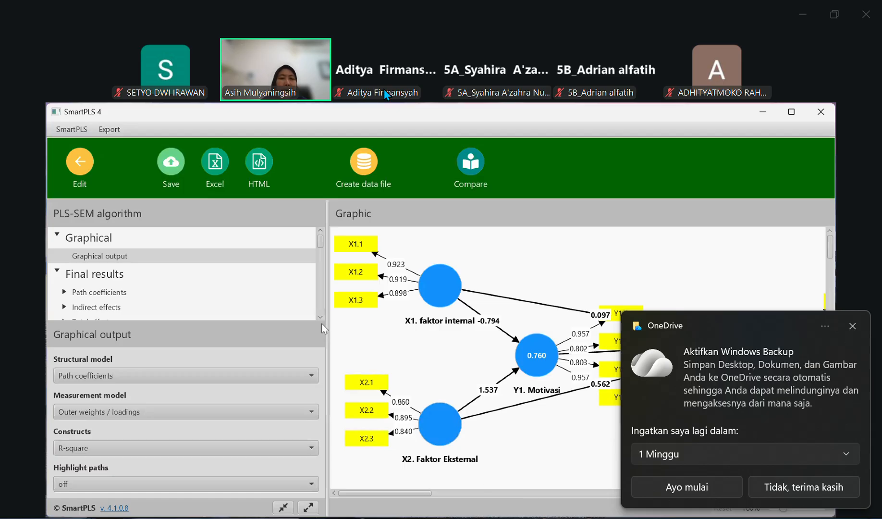
# Examine the outer loadings matrix of the remaining indicators in the PLS-SEM report.
pyautogui.scroll(-5, 321, 323)
pyautogui.scroll(-5, 320, 313)
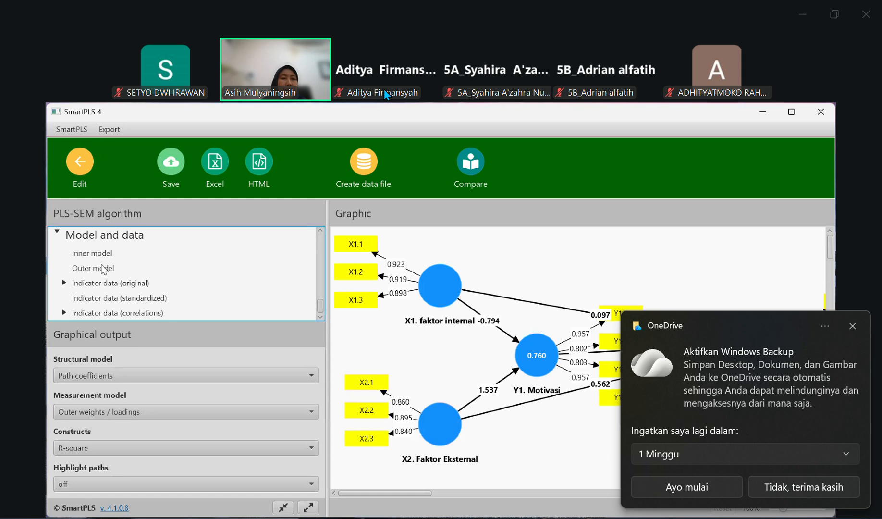
pyautogui.click(105, 270)
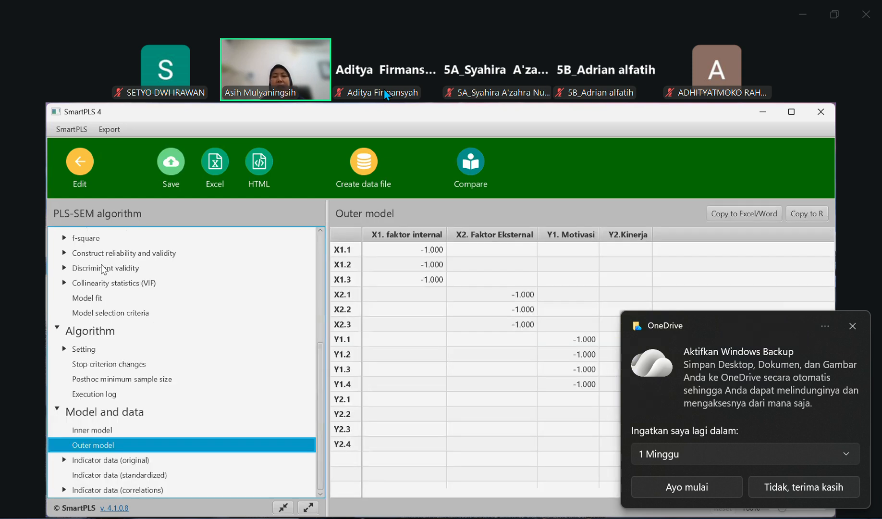
pyautogui.scroll(5, 94, 288)
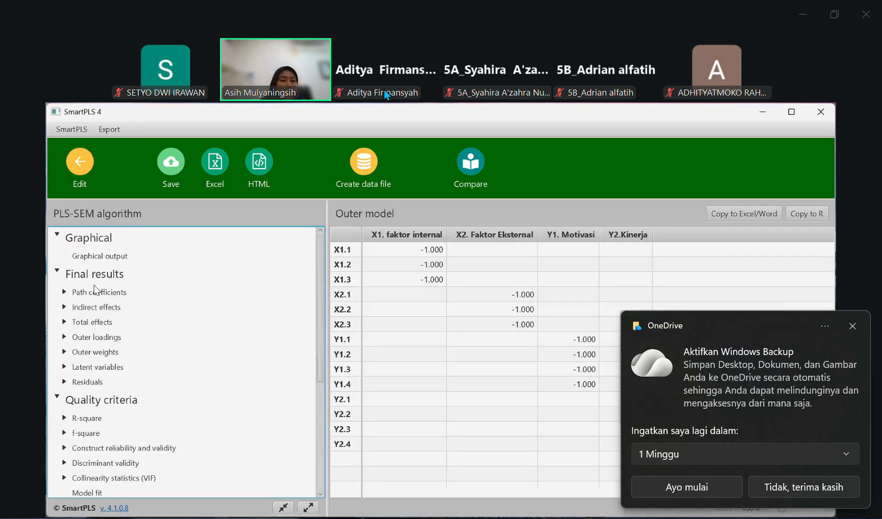
pyautogui.click(101, 338)
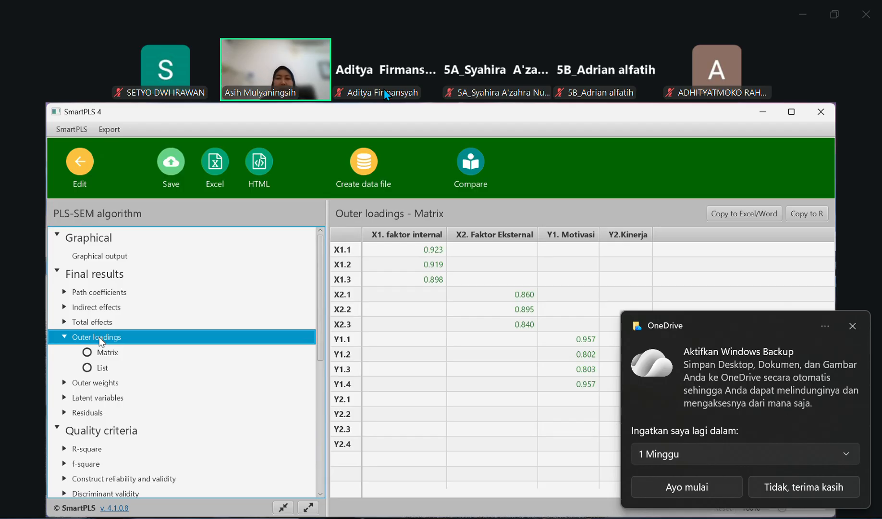
# Return to the model and delete indicator Y2.1 from the Y2.Kinerja construct.
pyautogui.click(84, 167)
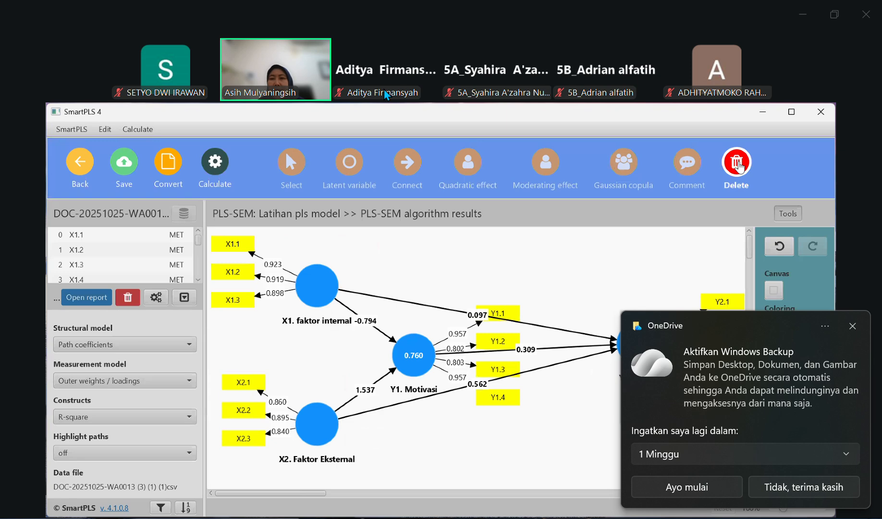
pyautogui.click(724, 301)
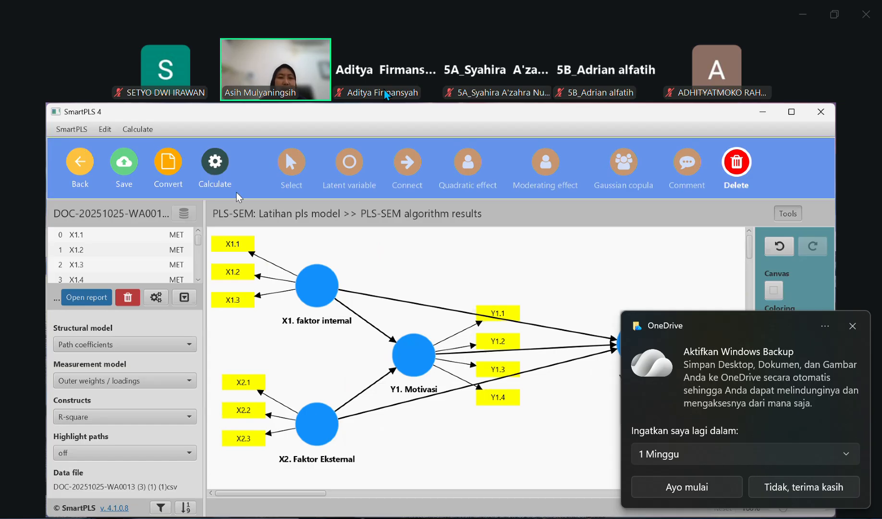
# Recalculate the model without Y2.1 using the PLS-SEM algorithm and display the outer loadings matrix in its report.
pyautogui.click(212, 164)
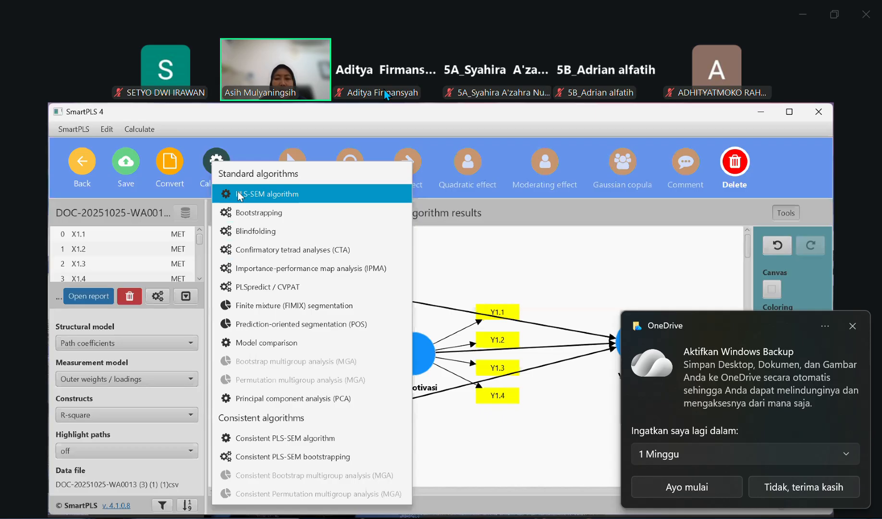
pyautogui.click(238, 194)
pyautogui.press('Return')
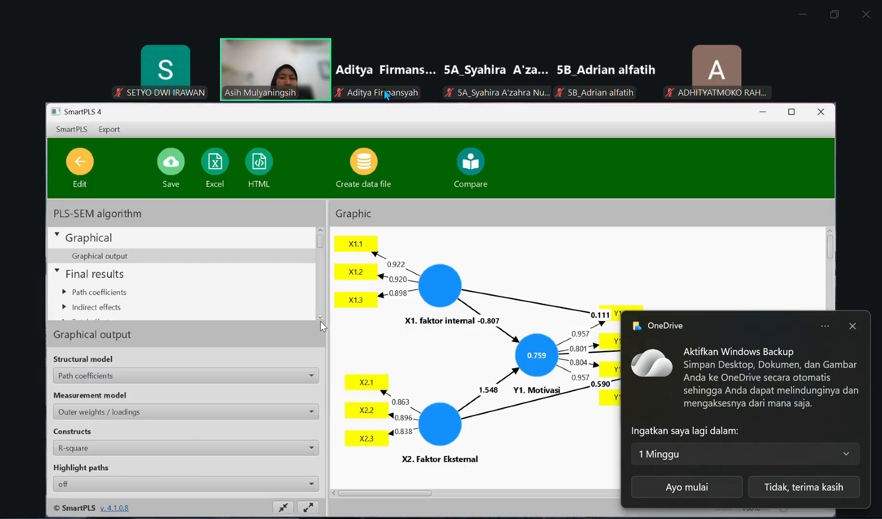
pyautogui.click(320, 321)
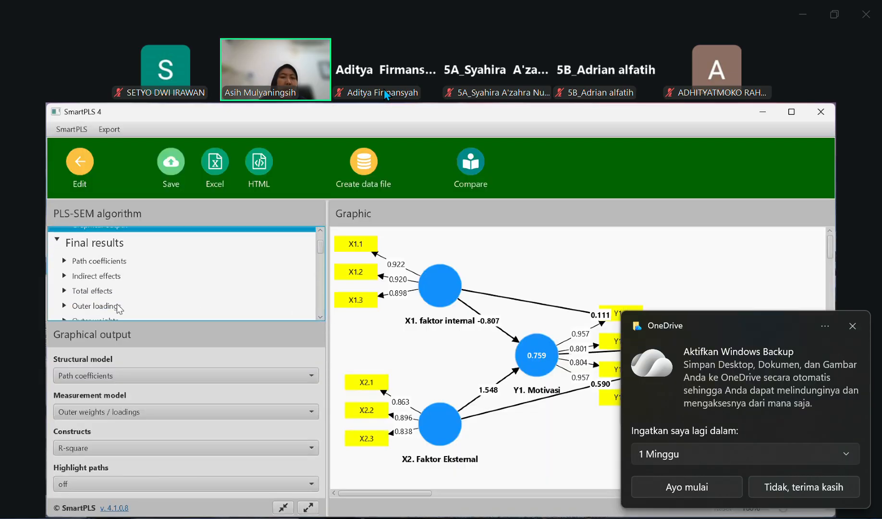
pyautogui.click(117, 306)
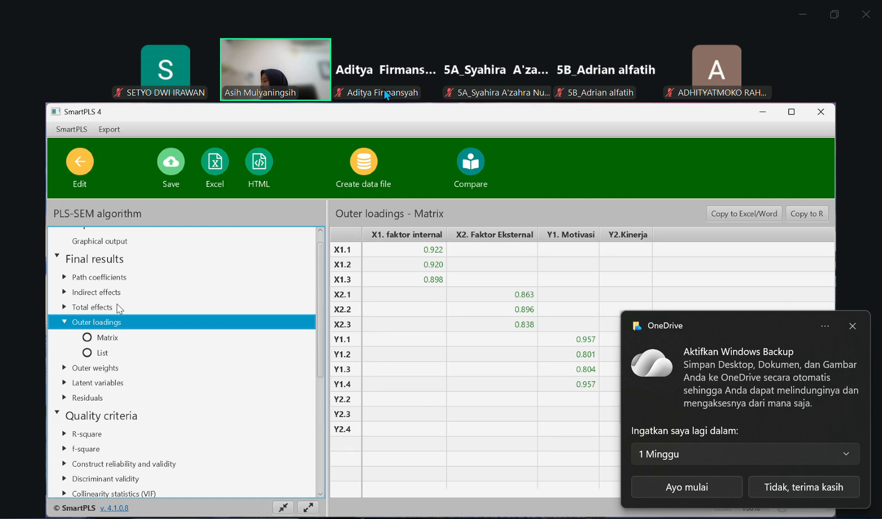
# Return to the model, delete indicator Y2.4 from the Y2.Kinerja construct and rerun the PLS-SEM algorithm.
pyautogui.click(81, 164)
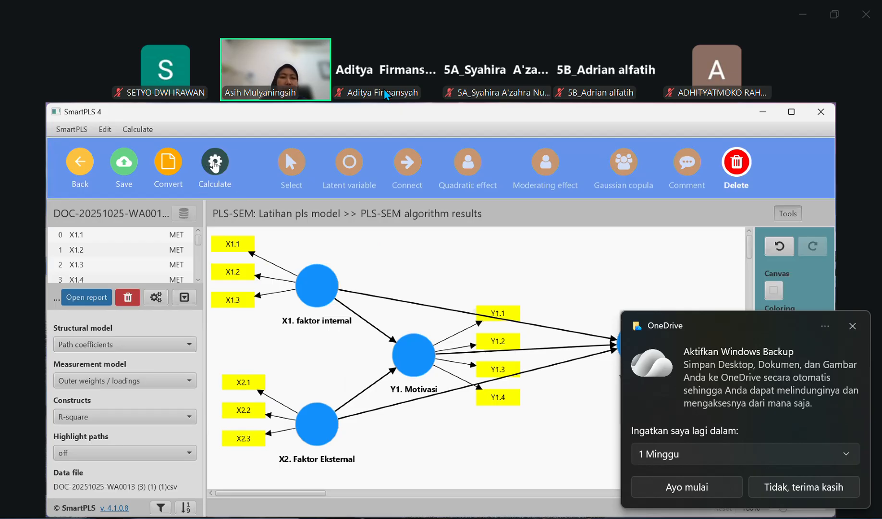
pyautogui.click(215, 165)
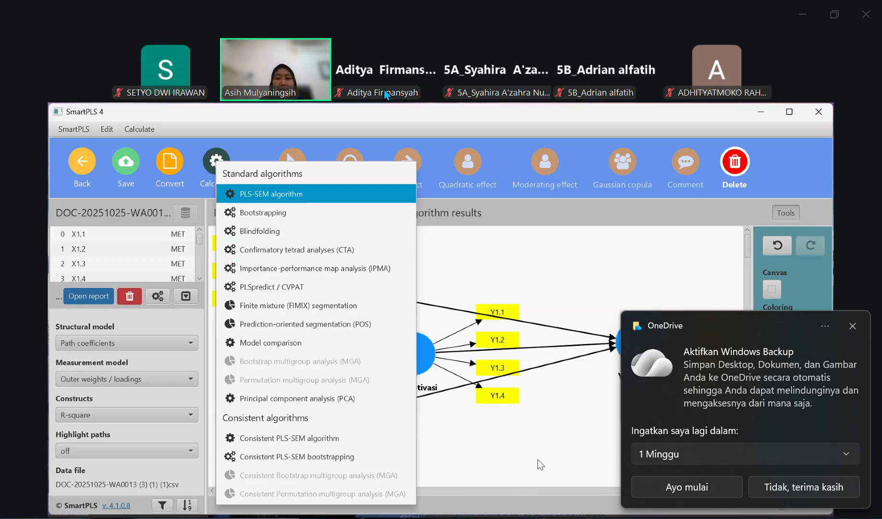
pyautogui.press('Return')
pyautogui.click(535, 509)
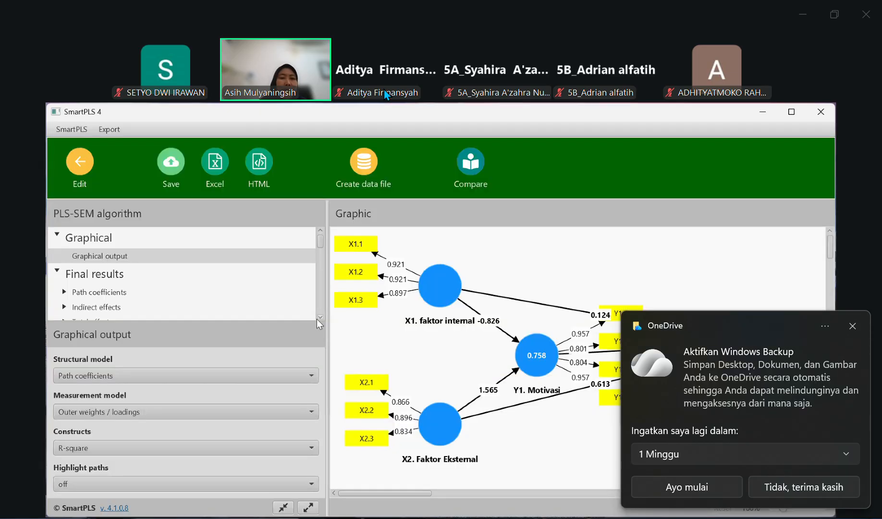
# Review the outer loadings matrix and the inner model table in the new PLS-SEM report.
pyautogui.click(316, 319)
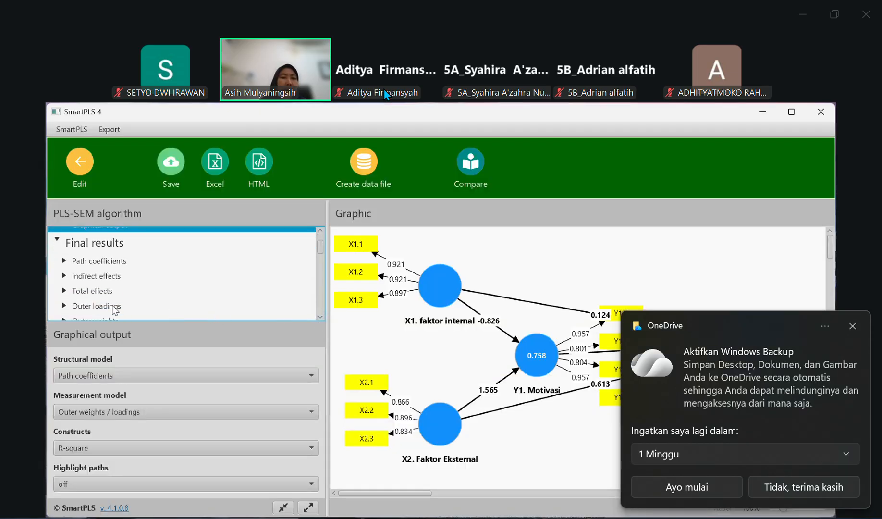
pyautogui.click(114, 308)
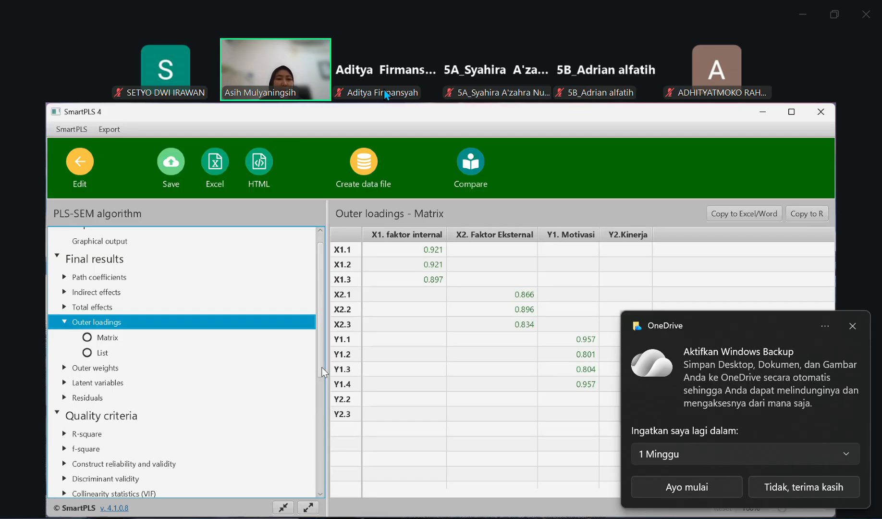
pyautogui.moveTo(323, 373); pyautogui.dragTo(321, 495)
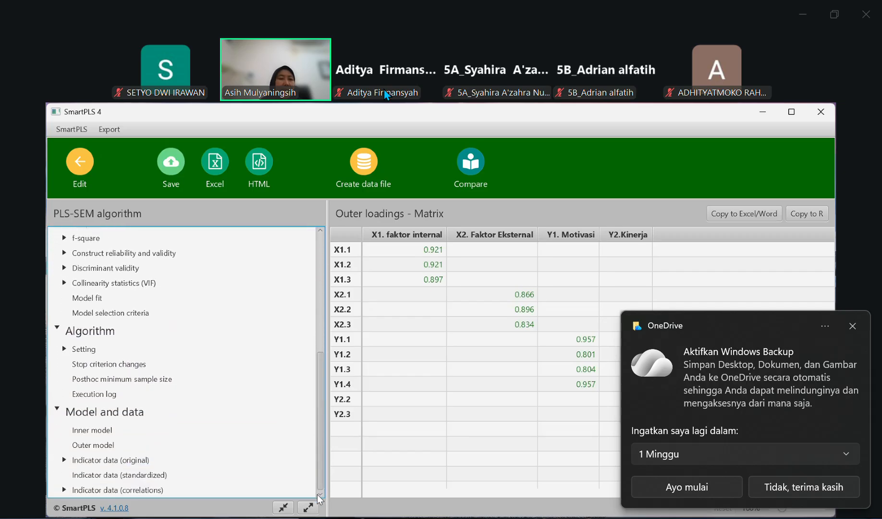
pyautogui.click(102, 435)
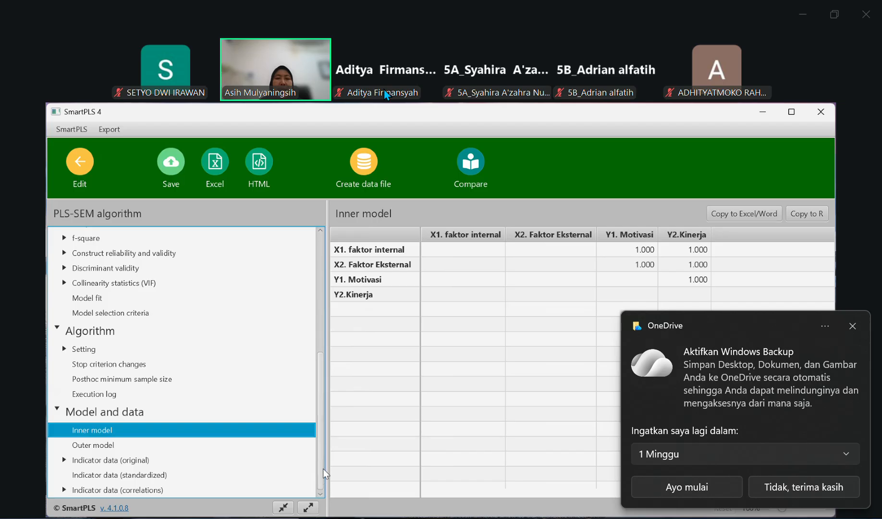
pyautogui.moveTo(321, 480); pyautogui.dragTo(325, 321)
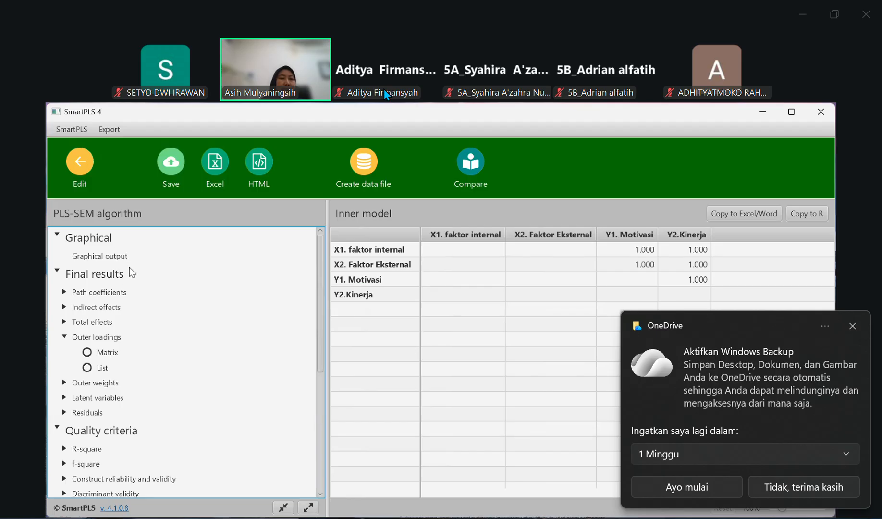
# Examine the path coefficients and construct reliability results in the graphical output, dismissing the OneDrive backup notification that covers the diagram.
pyautogui.click(98, 257)
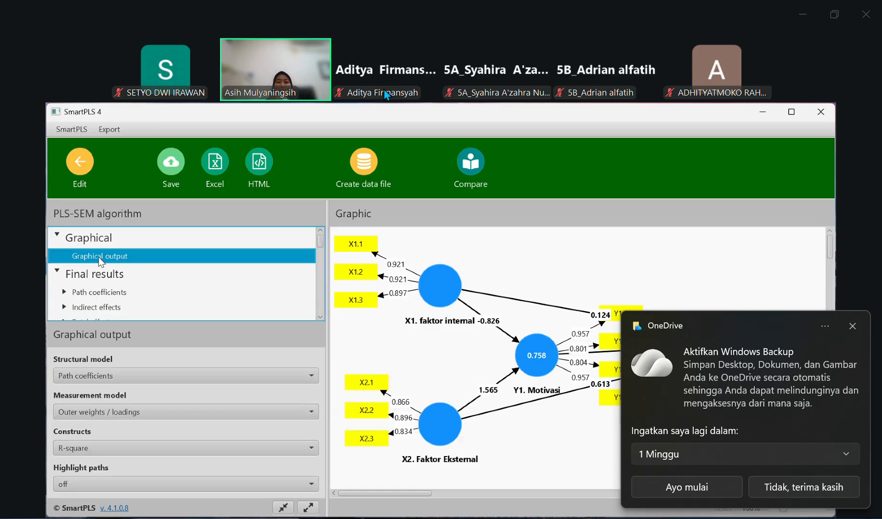
pyautogui.moveTo(436, 420)
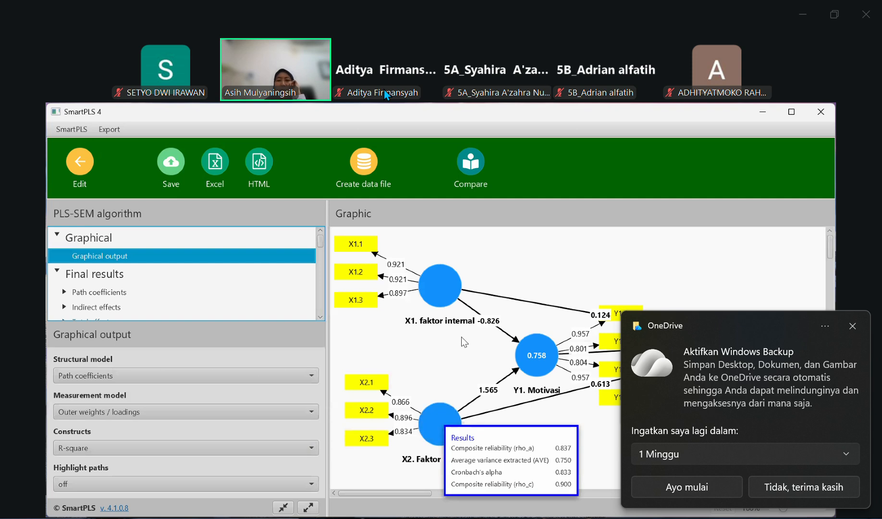
pyautogui.moveTo(538, 361)
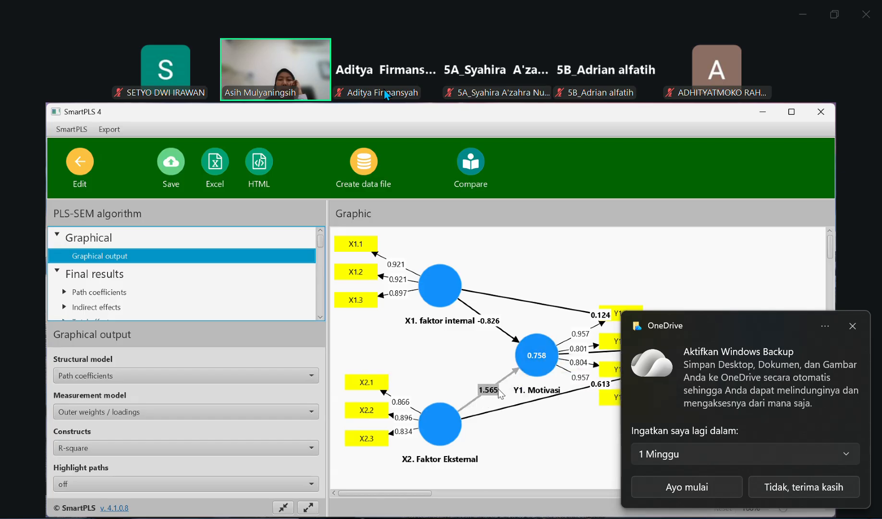
pyautogui.moveTo(441, 285)
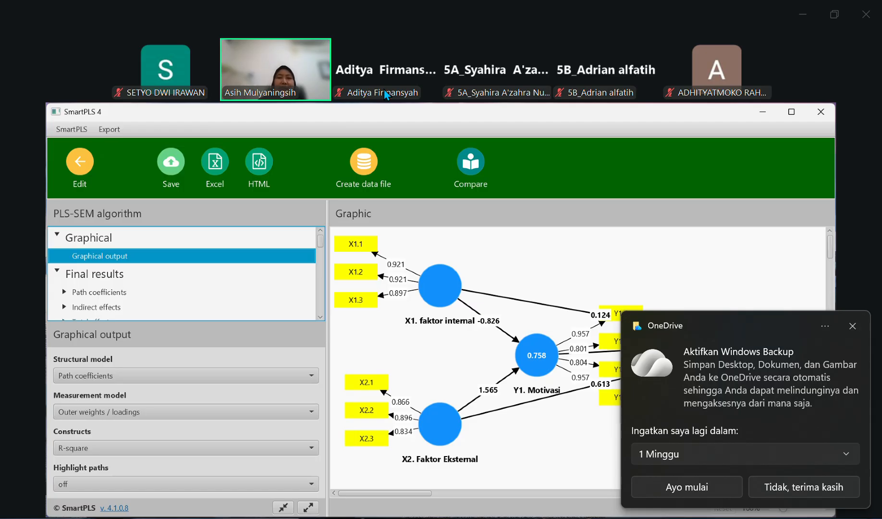
pyautogui.moveTo(446, 289)
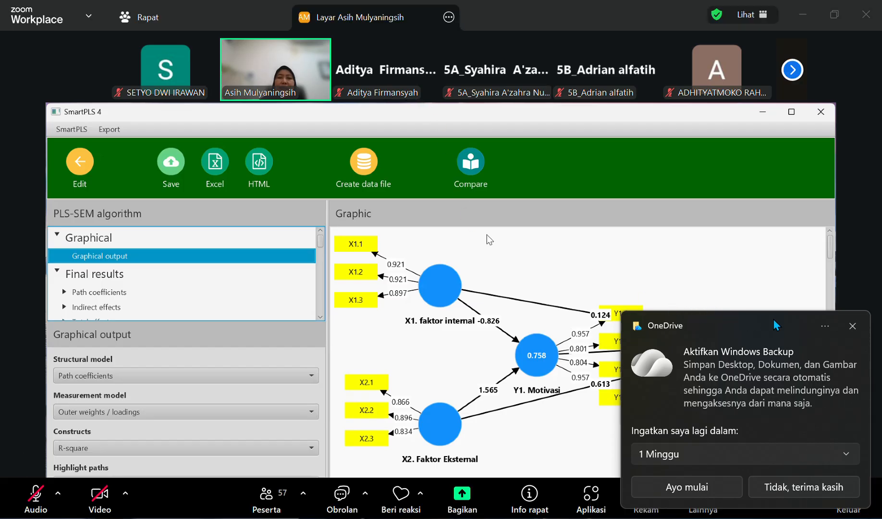
pyautogui.click(853, 326)
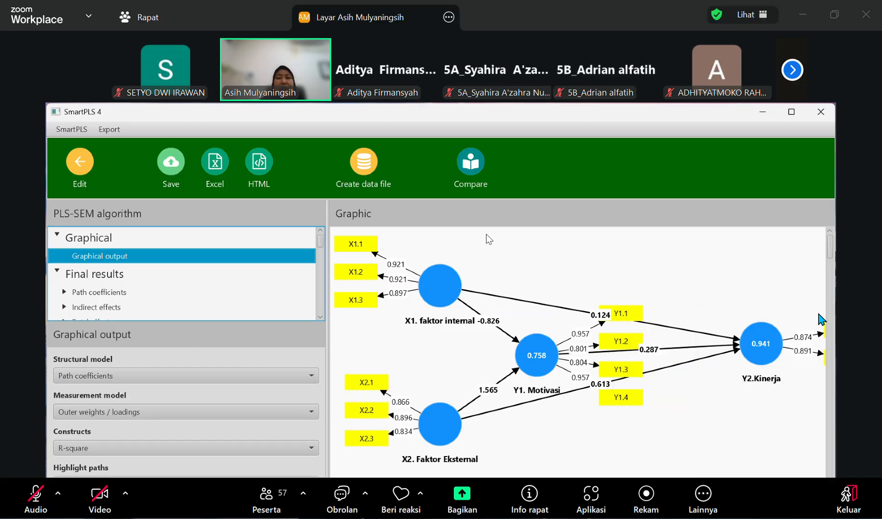